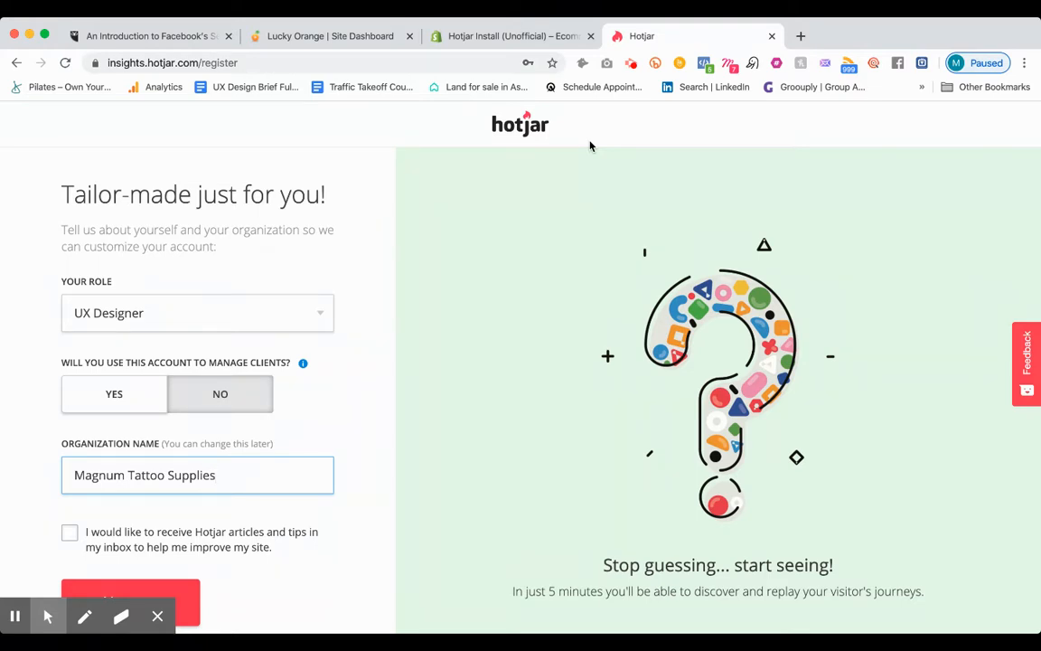
{"action": "scroll", "coordinate": [305, 308], "scroll_direction": "down", "scroll_amount": 1}
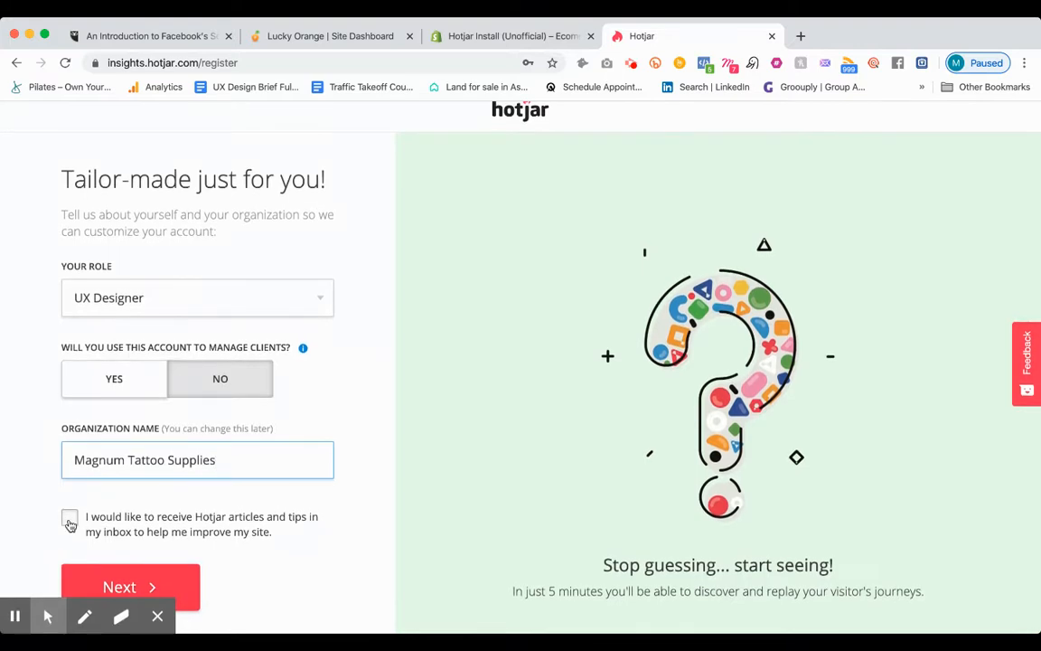
{"action": "left_click", "coordinate": [183, 586]}
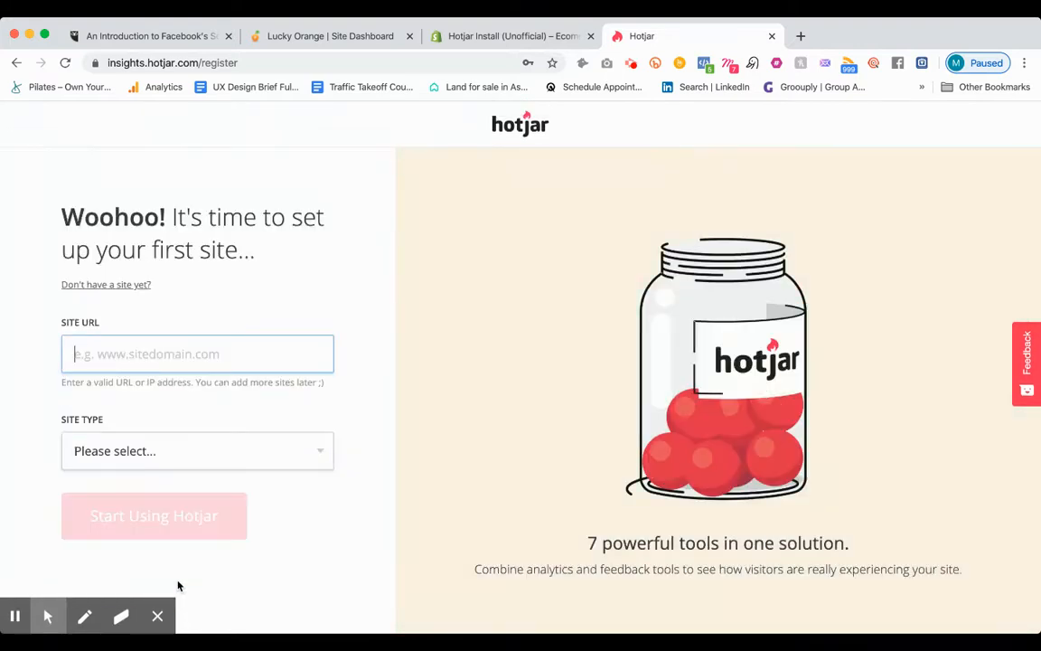
{"action": "type", "text": "www.magnum"}
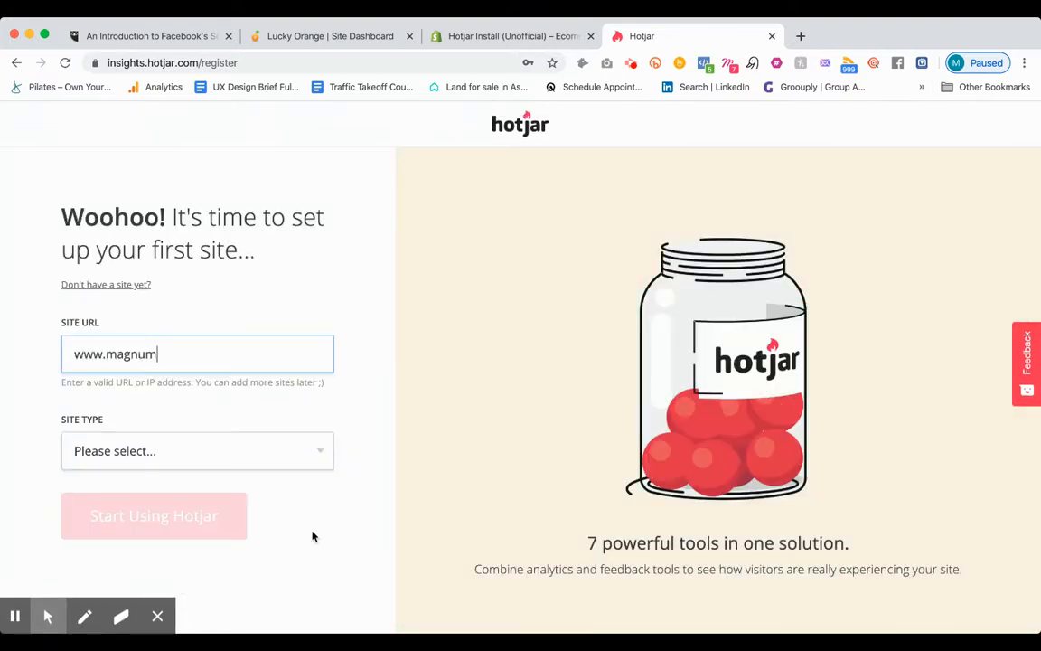
{"action": "type", "text": "tattoosupplies.co."}
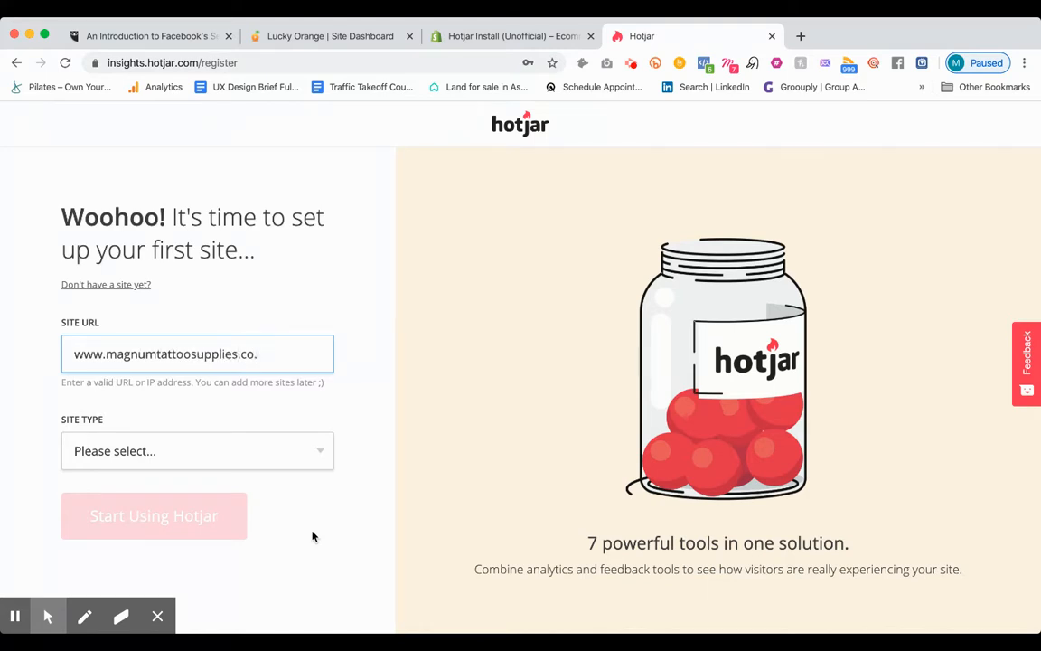
{"action": "type", "text": "uk"}
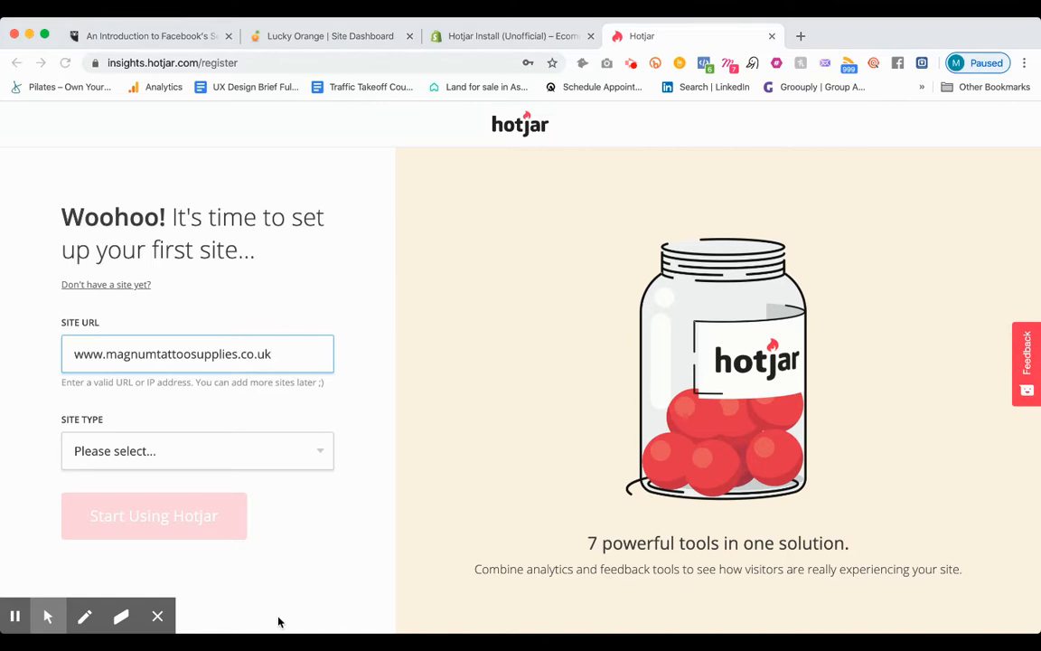
Step: Choose the site type and finish the registration to start using Hotjar
{"action": "left_click", "coordinate": [158, 455]}
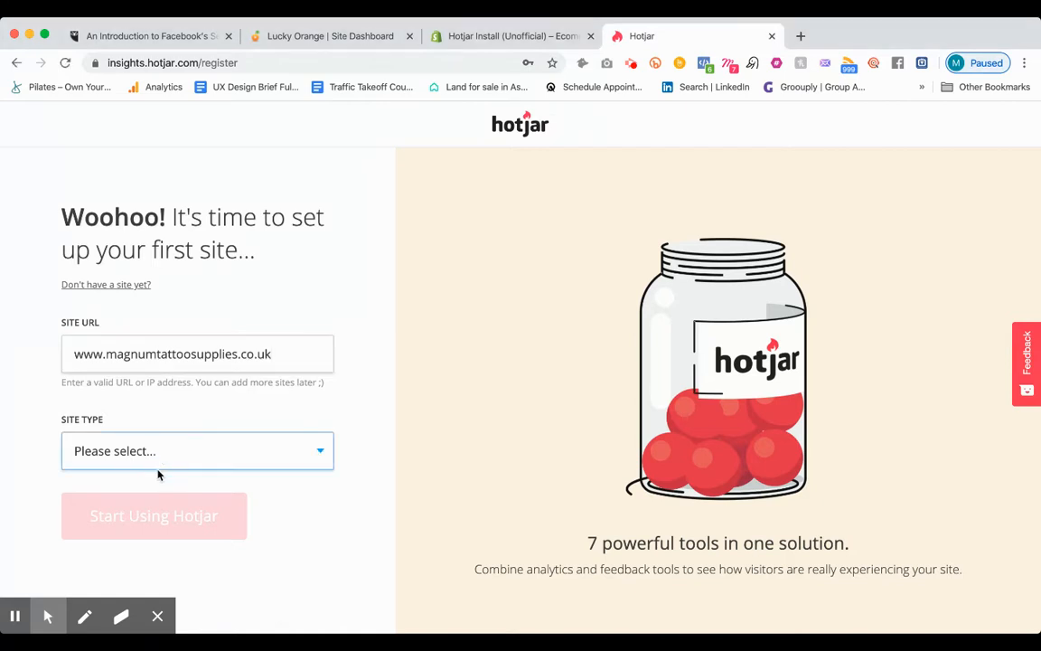
{"action": "left_click", "coordinate": [244, 481]}
{"action": "left_click", "coordinate": [158, 533]}
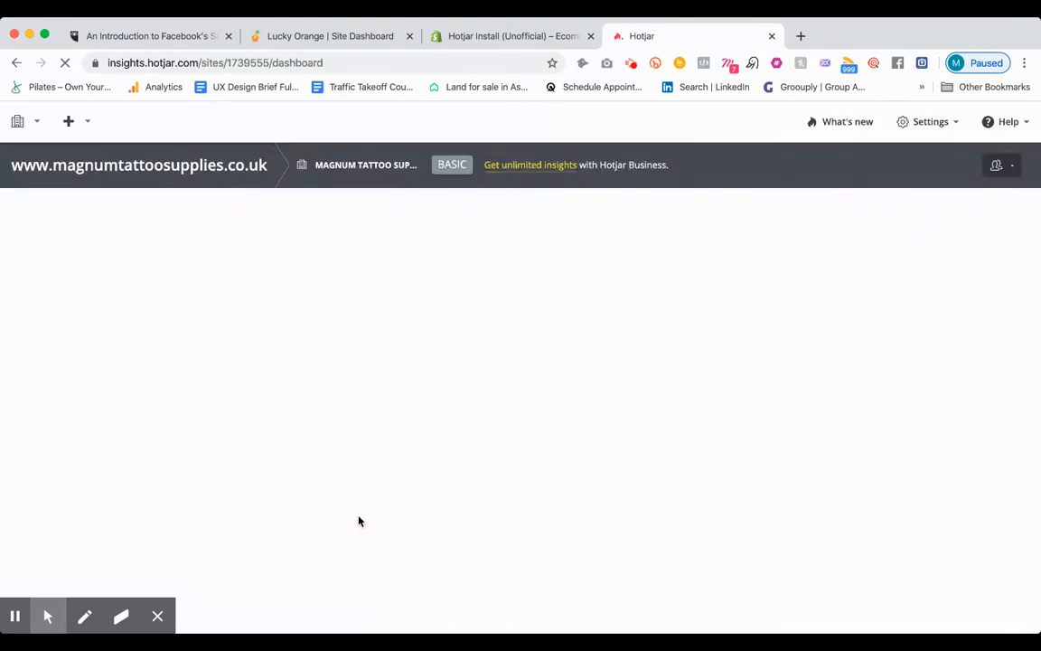
Step: Skip through the onboarding steps for recordings, feedback and team invitations, and dismiss the tracking code tour
{"action": "left_click", "coordinate": [515, 339]}
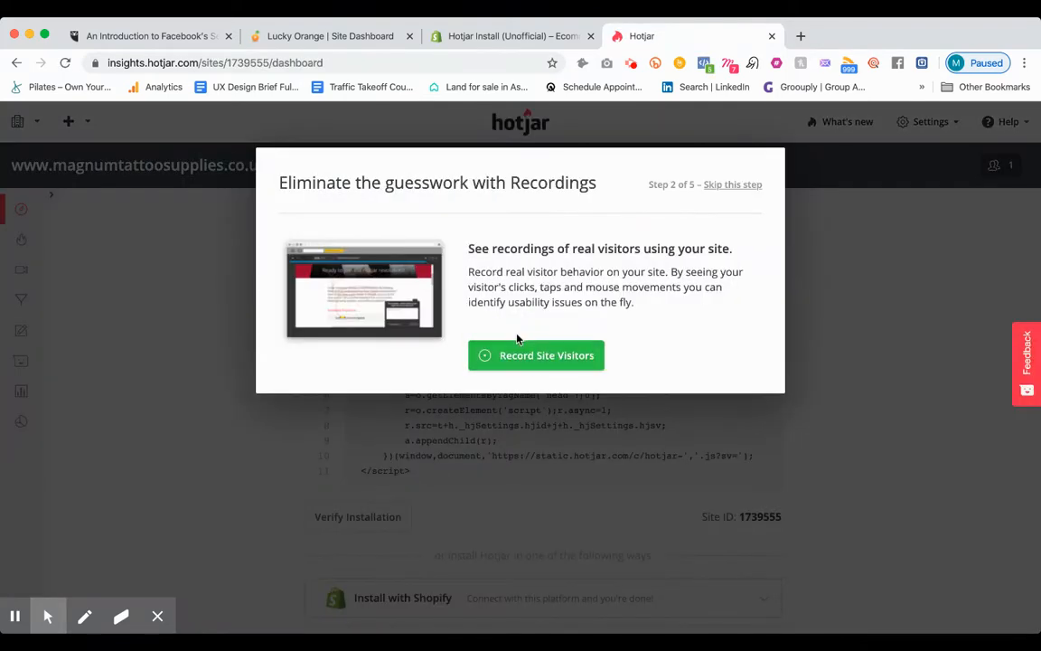
{"action": "left_click", "coordinate": [735, 185]}
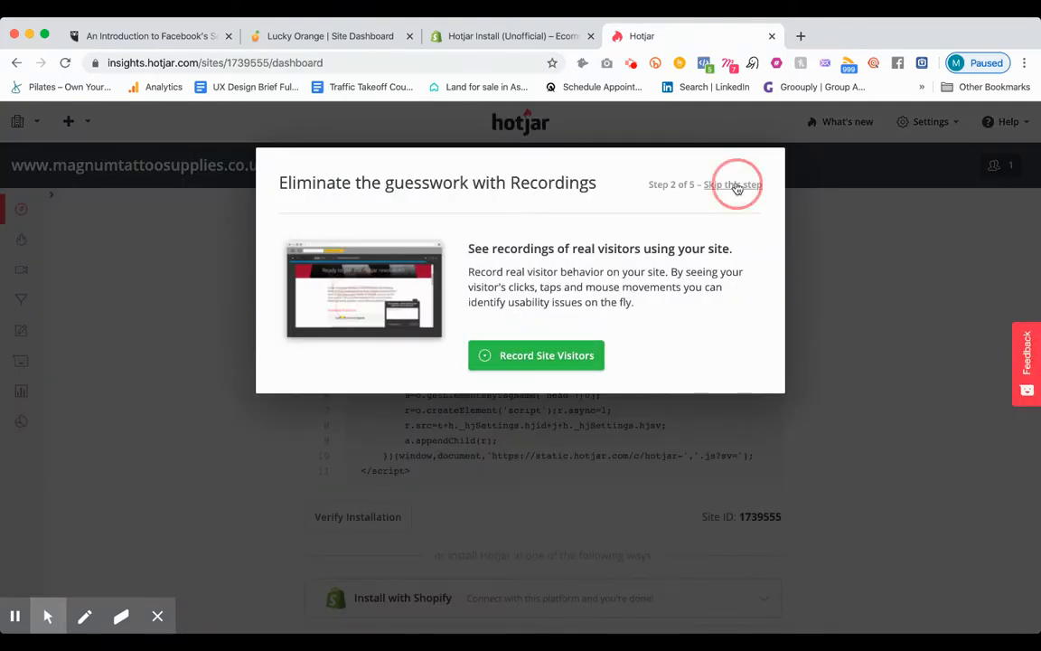
{"action": "left_click", "coordinate": [739, 186]}
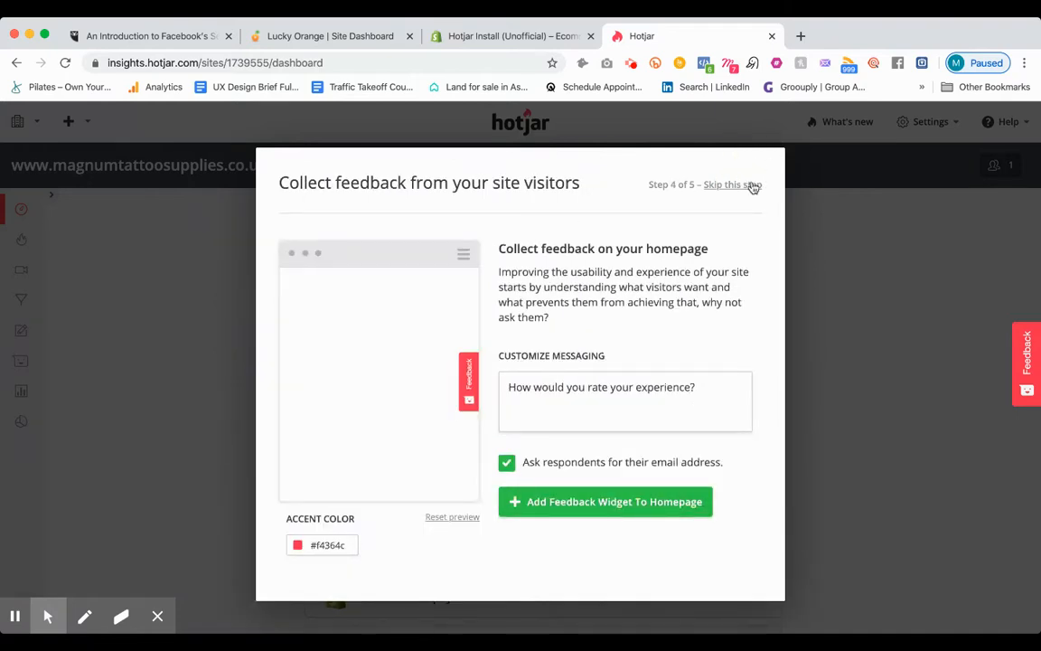
{"action": "left_click", "coordinate": [732, 185]}
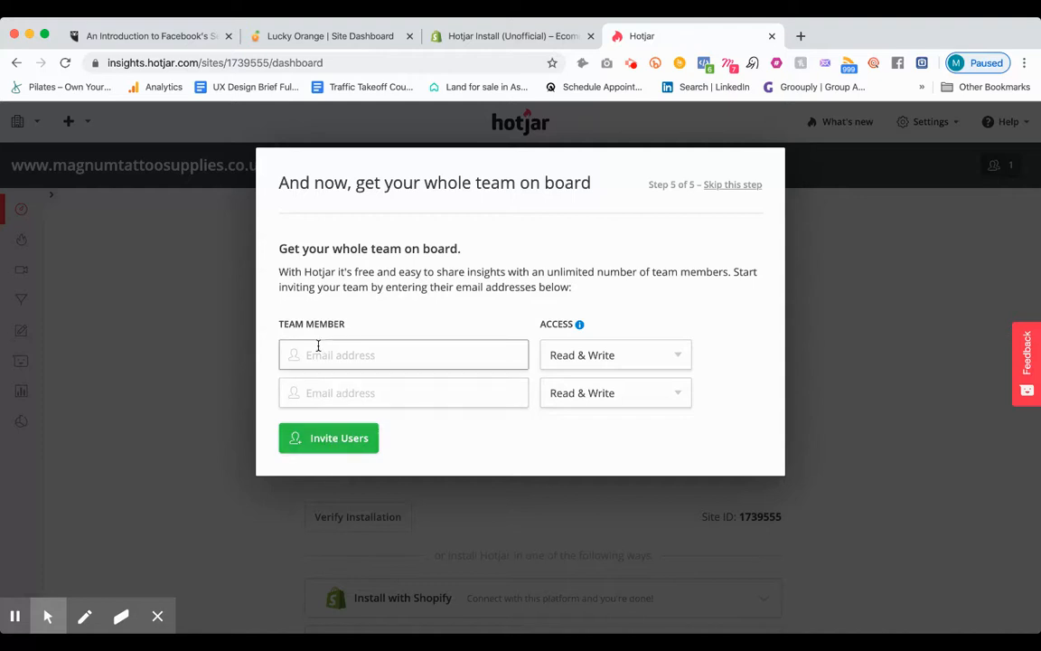
{"action": "left_click", "coordinate": [737, 186]}
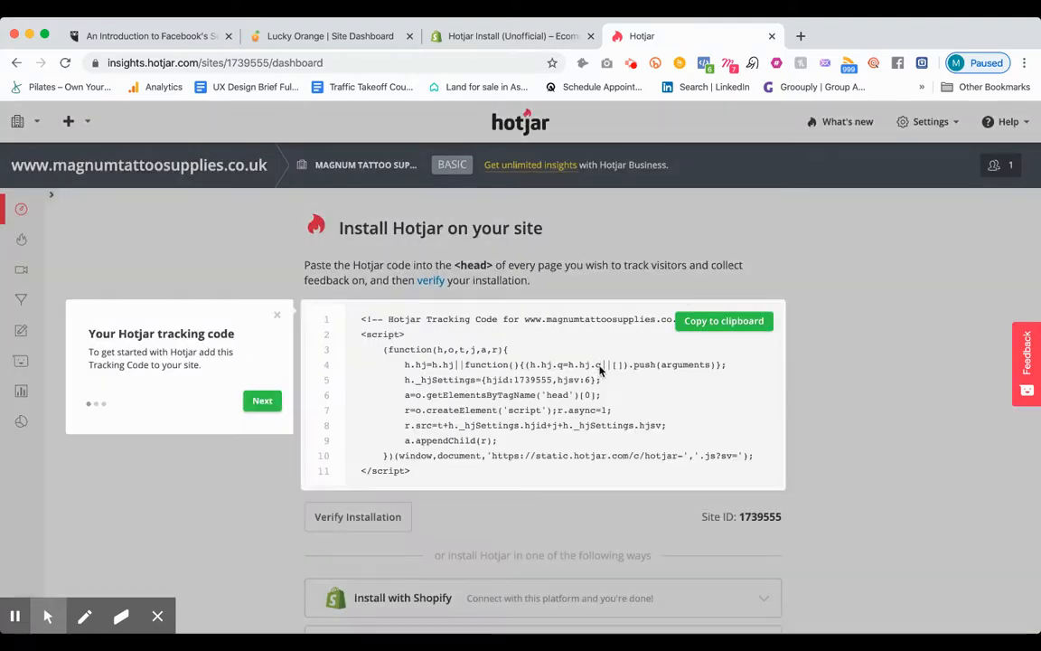
{"action": "scroll", "coordinate": [599, 369], "scroll_direction": "down", "scroll_amount": 1}
{"action": "left_click", "coordinate": [276, 286]}
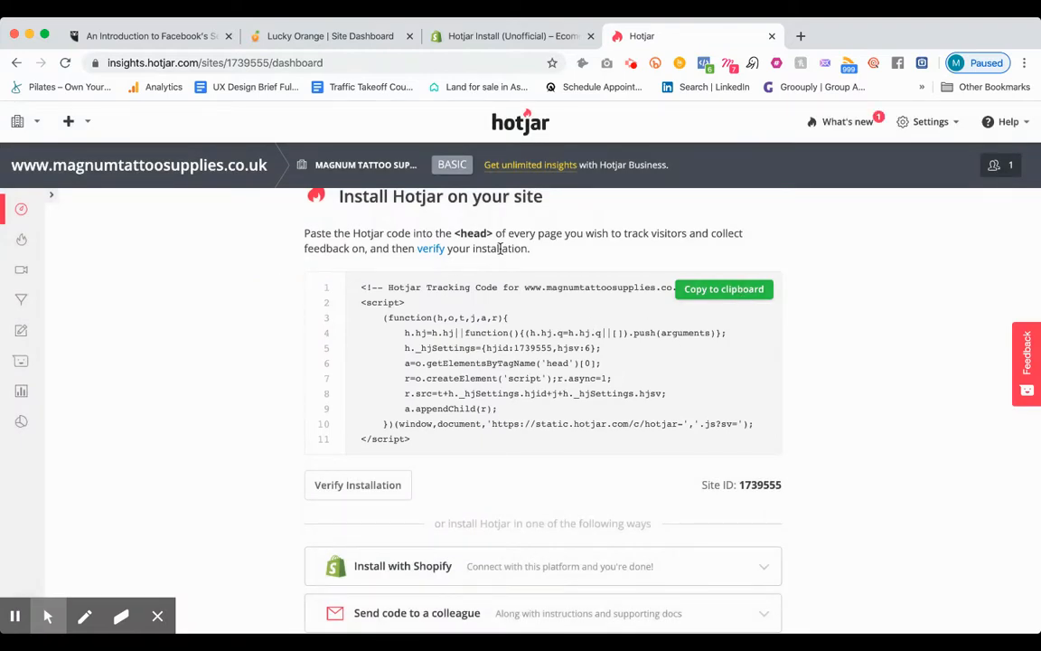
Step: Copy the Hotjar tracking code for pasting into the site's <head> to the clipboard
{"action": "scroll", "coordinate": [587, 249], "scroll_direction": "up", "scroll_amount": 1}
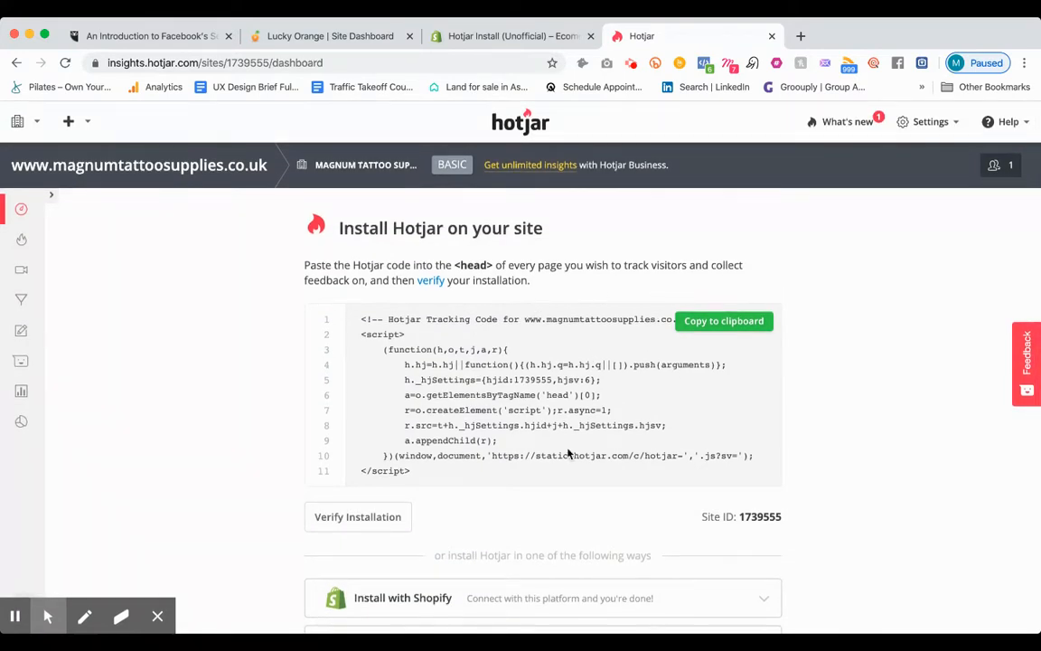
{"action": "left_click", "coordinate": [739, 322]}
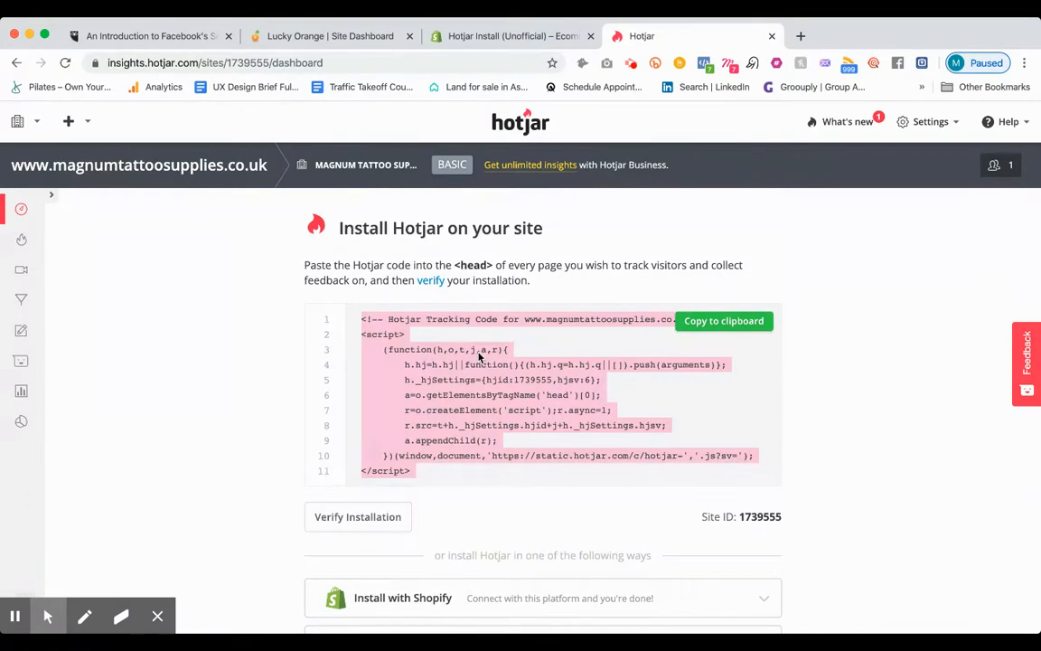
{"action": "left_click", "coordinate": [751, 320]}
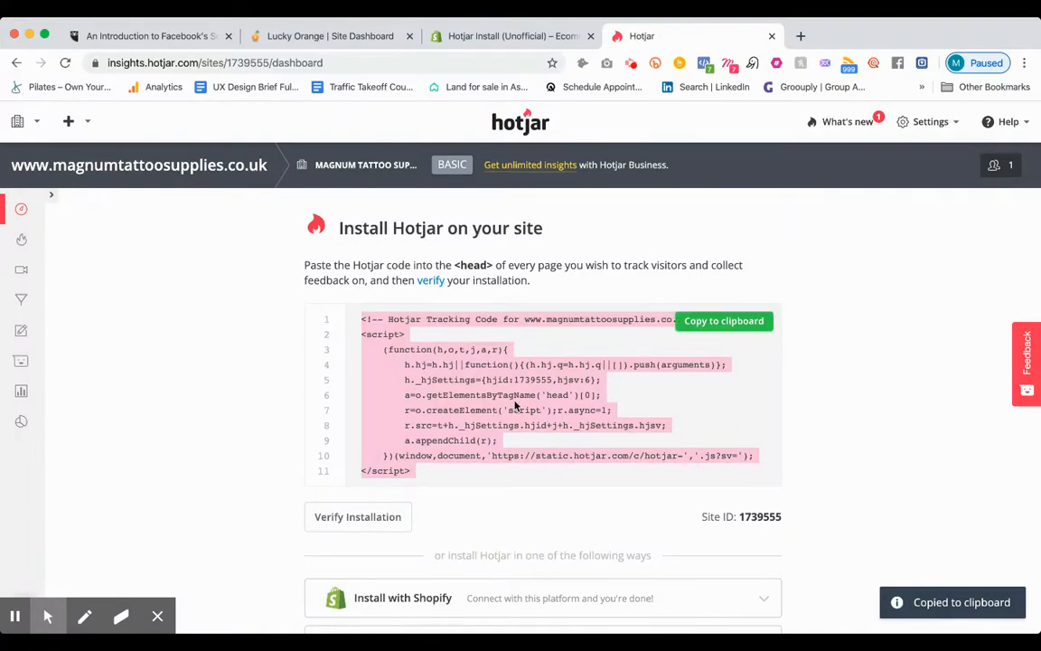
{"action": "left_click_drag", "start_coordinate": [463, 267], "coordinate": [511, 264]}
{"action": "left_click", "coordinate": [492, 263]}
{"action": "double_click", "coordinate": [470, 265]}
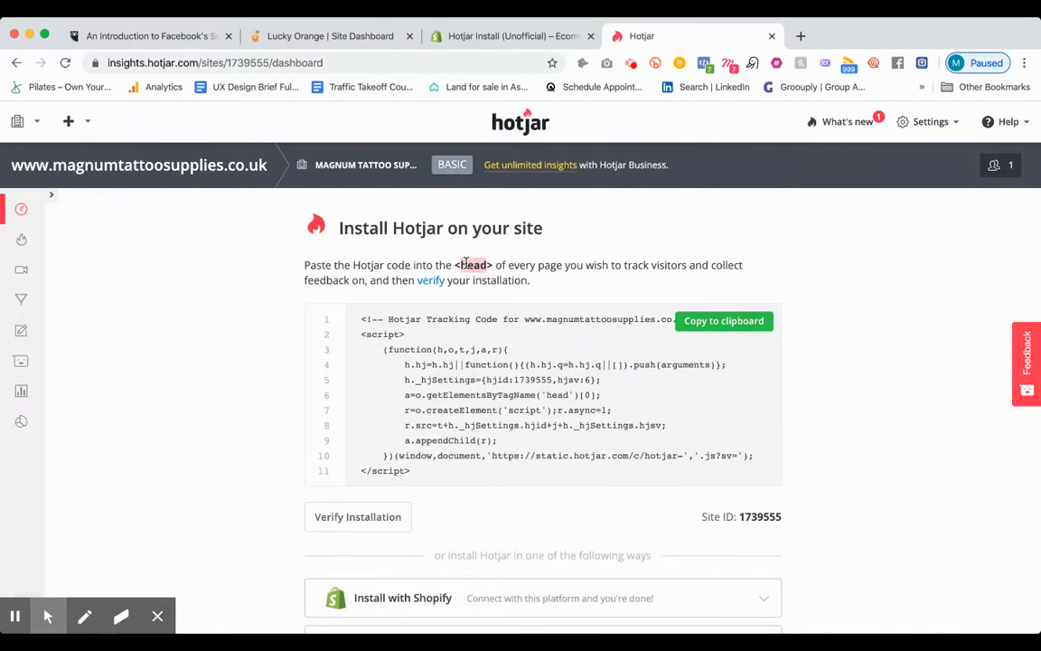
{"action": "left_click", "coordinate": [723, 320]}
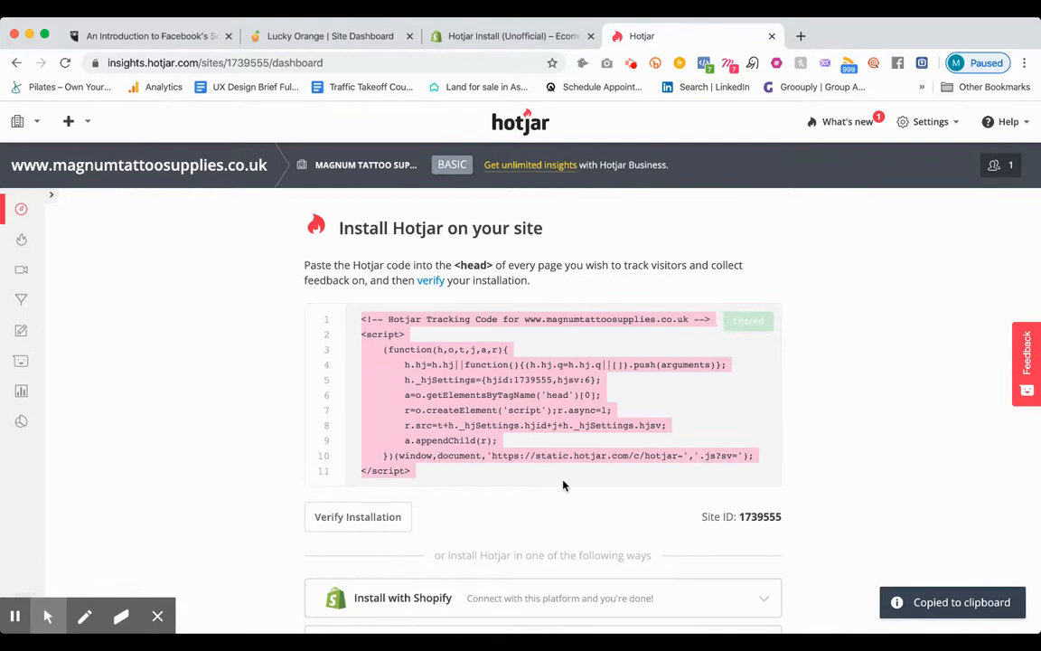
{"action": "scroll", "coordinate": [557, 486], "scroll_direction": "down", "scroll_amount": 1}
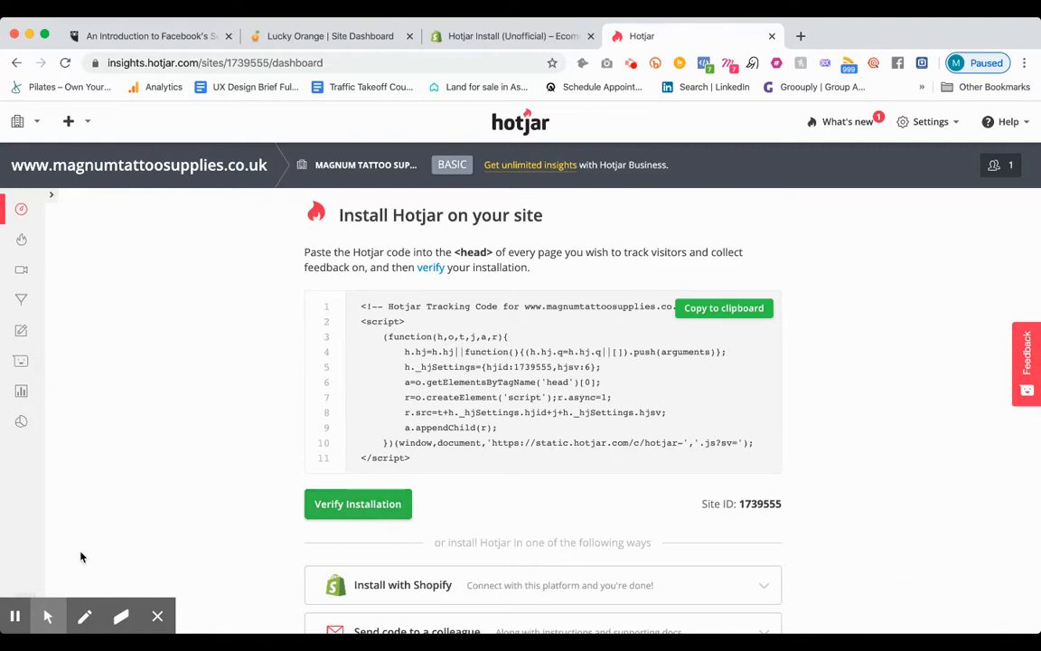
{"action": "left_click", "coordinate": [17, 617]}
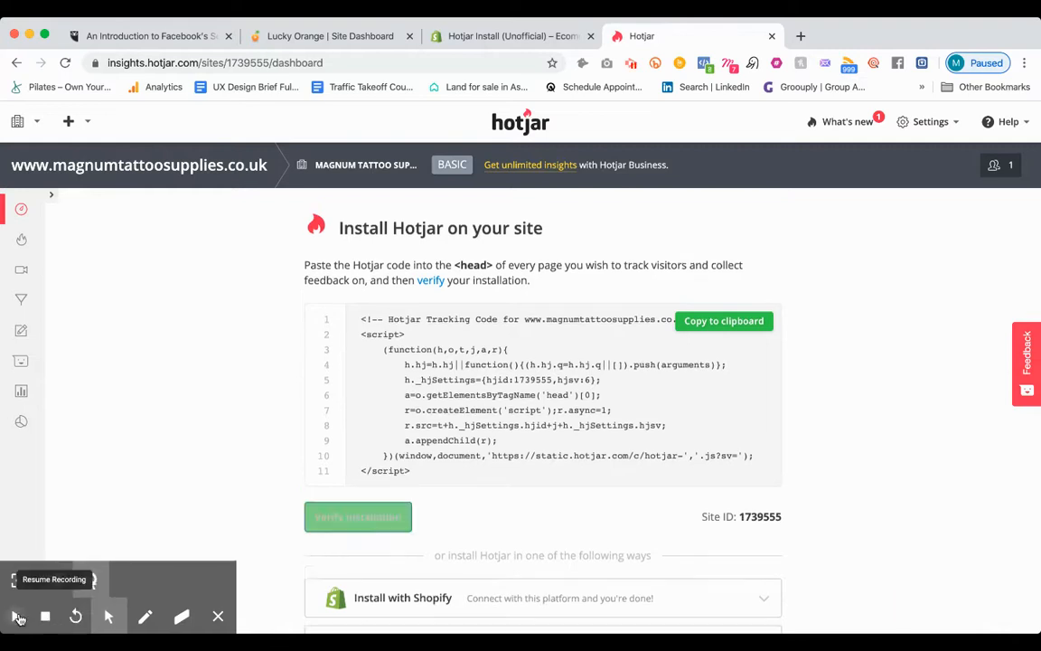
{"action": "left_click", "coordinate": [18, 618]}
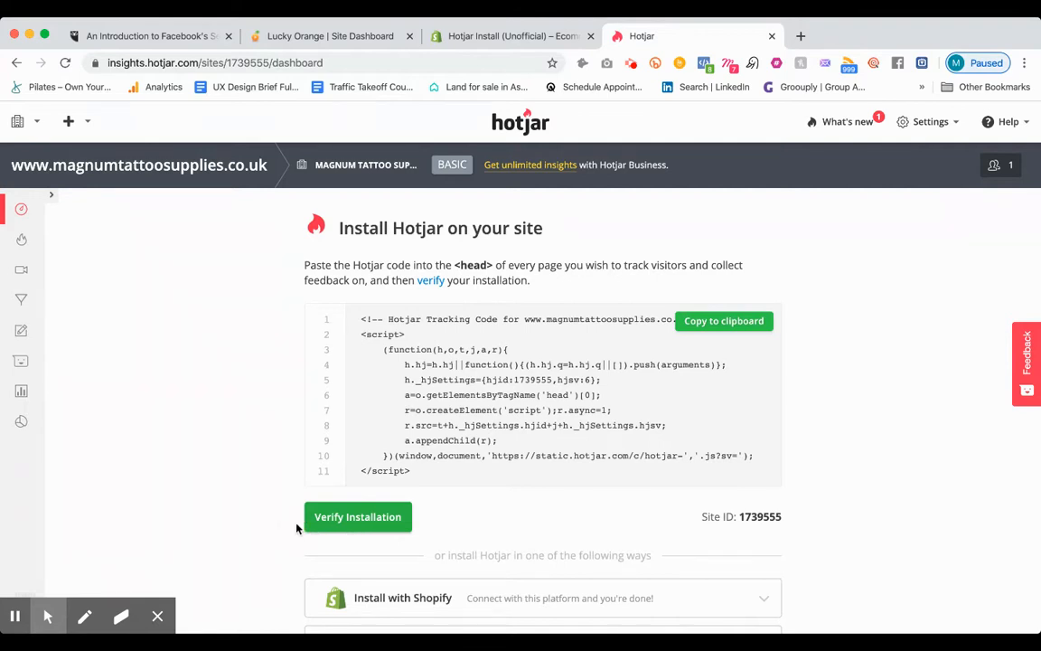
Step: Open the Heatmaps section, look over the click heatmap example and start a new heatmap
{"action": "left_click", "coordinate": [21, 243]}
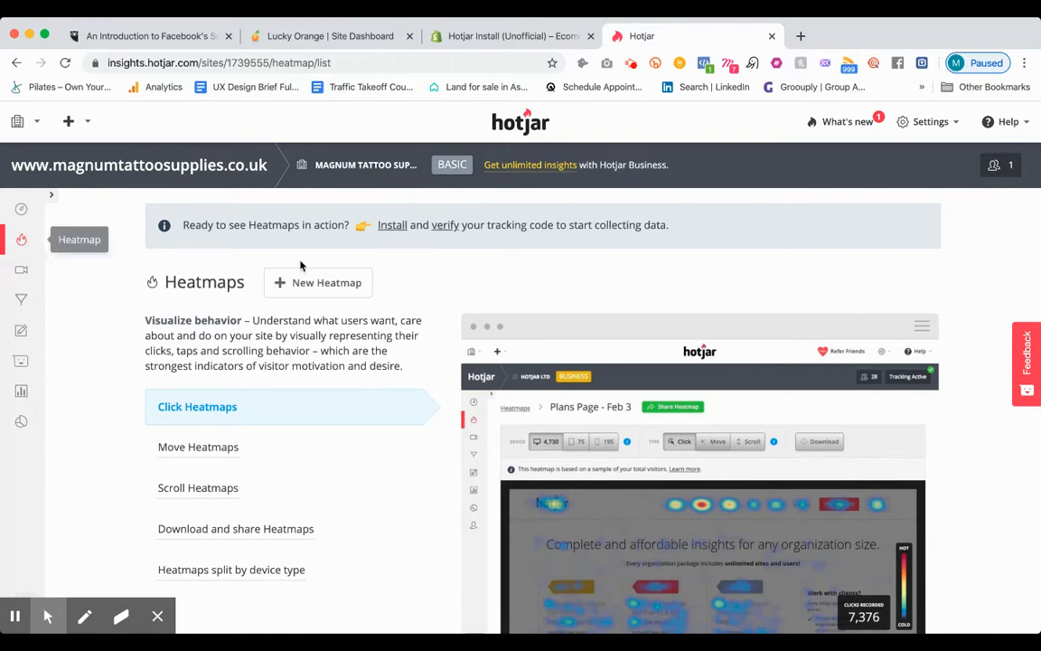
{"action": "scroll", "coordinate": [338, 287], "scroll_direction": "down", "scroll_amount": 2}
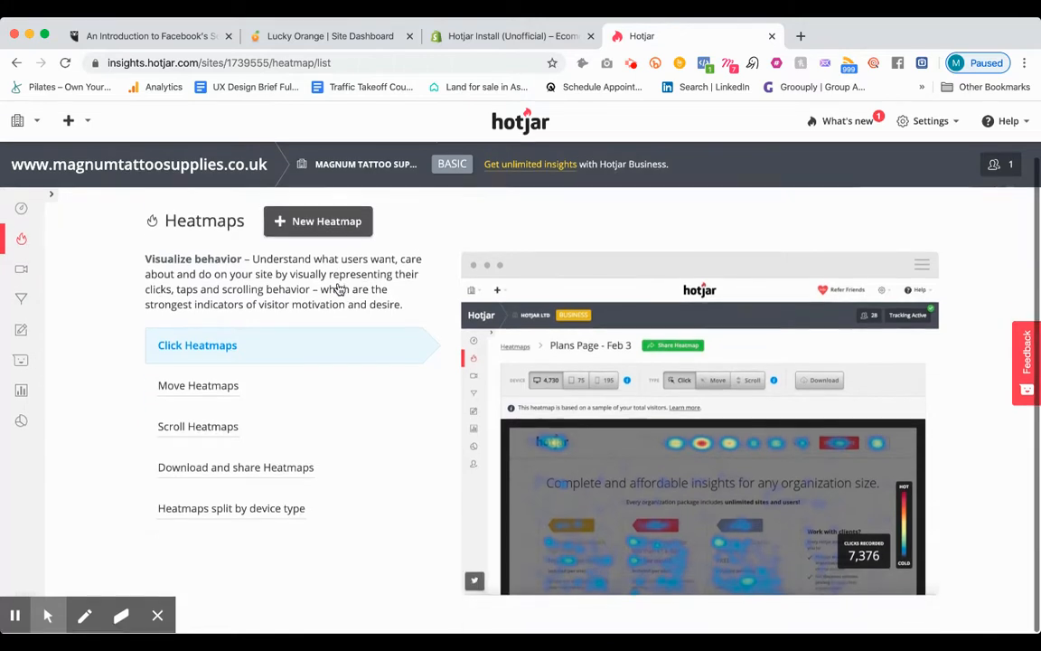
{"action": "scroll", "coordinate": [339, 287], "scroll_direction": "up", "scroll_amount": 2}
{"action": "scroll", "coordinate": [338, 288], "scroll_direction": "down", "scroll_amount": 2}
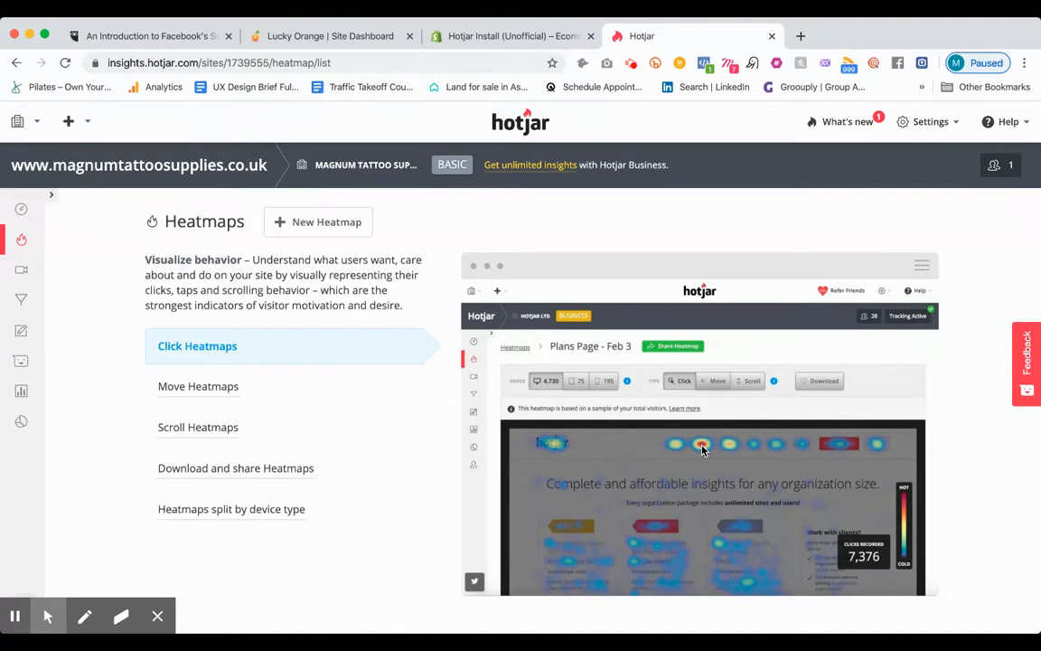
{"action": "scroll", "coordinate": [704, 450], "scroll_direction": "down", "scroll_amount": 1}
{"action": "left_click", "coordinate": [327, 232]}
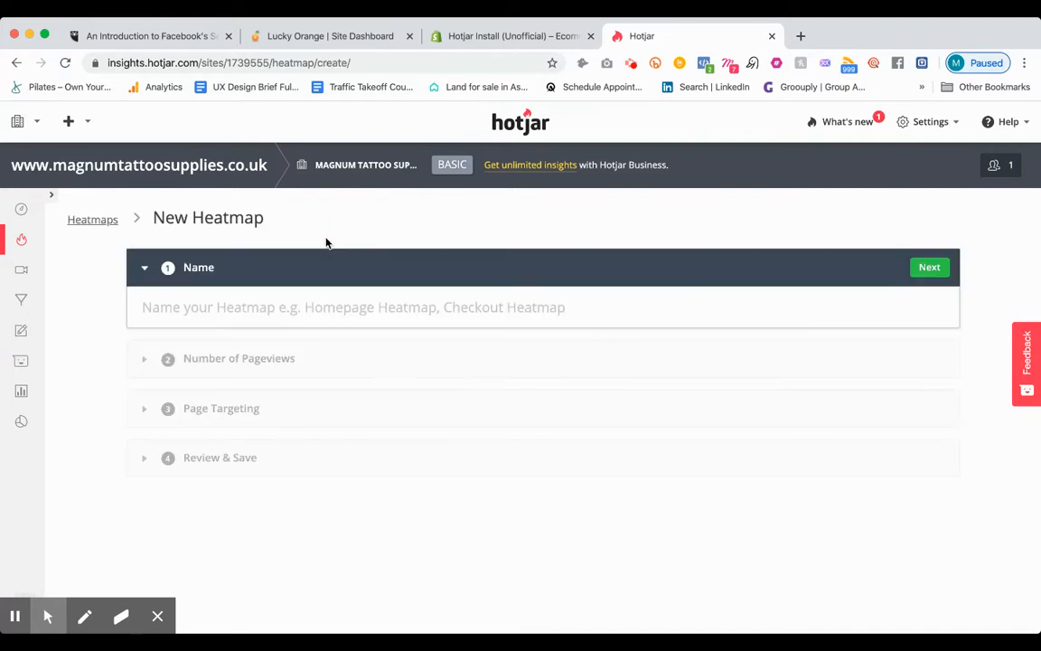
{"action": "left_click", "coordinate": [329, 314]}
{"action": "type", "text": "http:"}
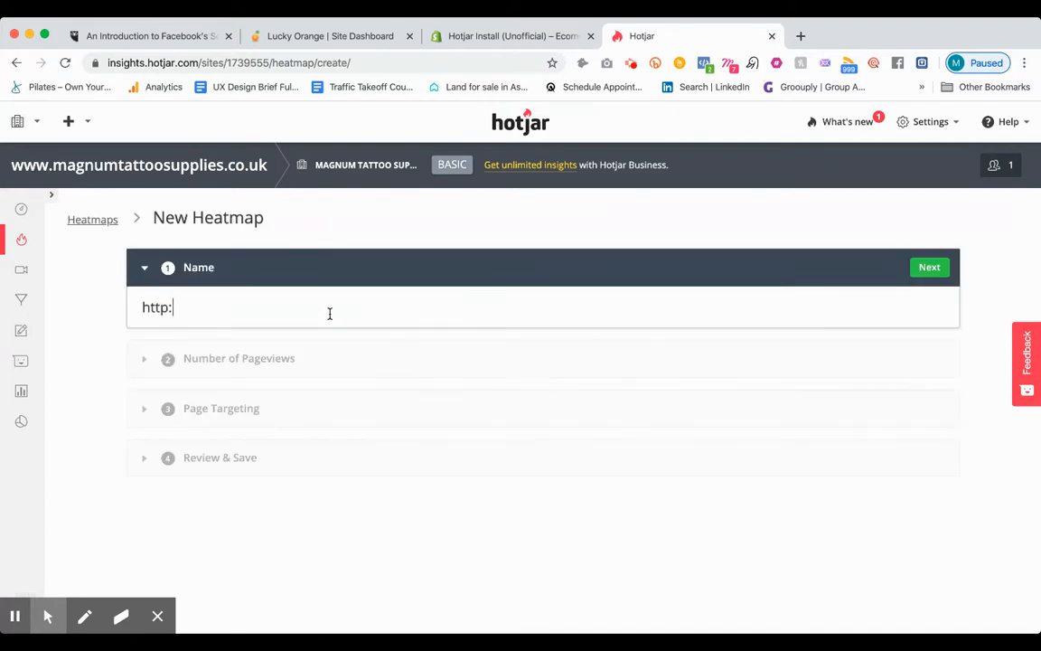
{"action": "type", "text": "//www.magnumta"}
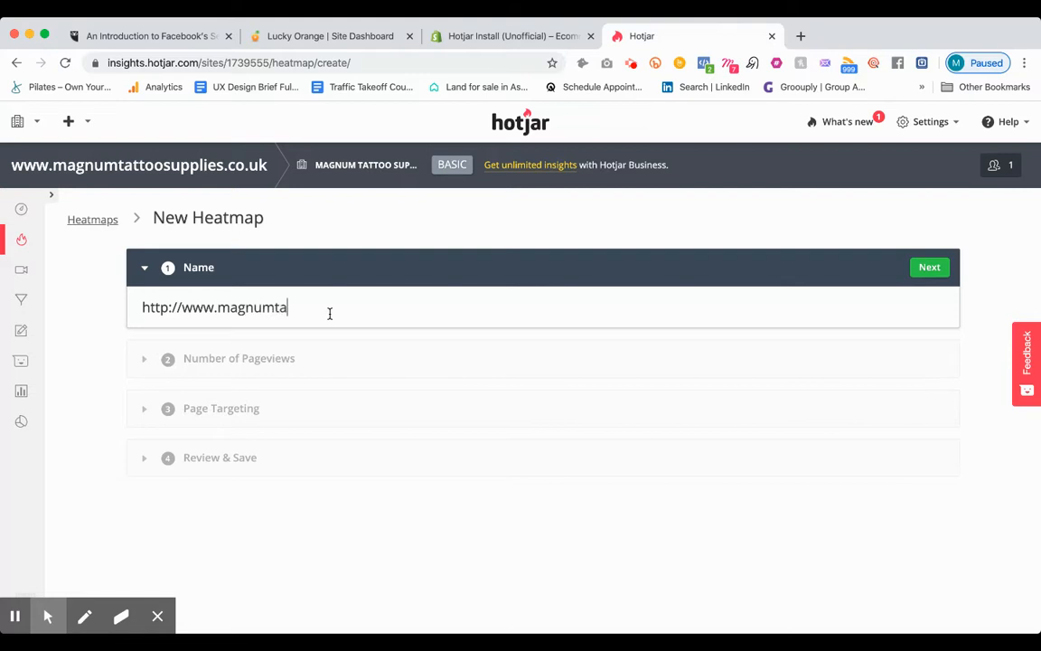
{"action": "type", "text": "to"}
{"action": "type", "text": "ttoosupp"}
{"action": "type", "text": "lies.co.uk"}
{"action": "left_click", "coordinate": [940, 267]}
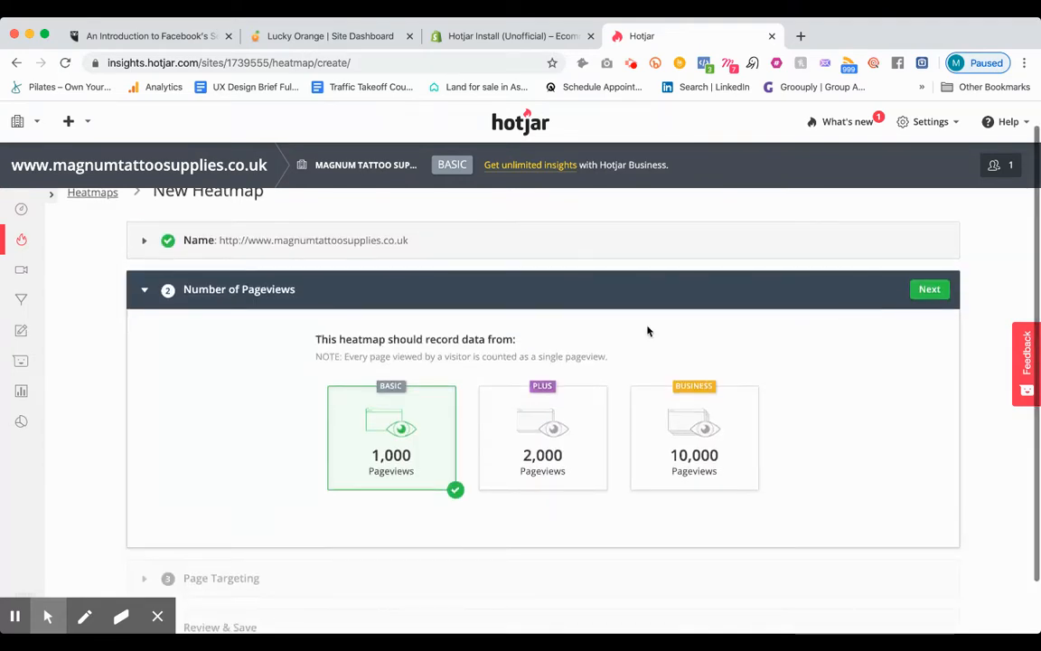
{"action": "scroll", "coordinate": [377, 438], "scroll_direction": "down", "scroll_amount": 1}
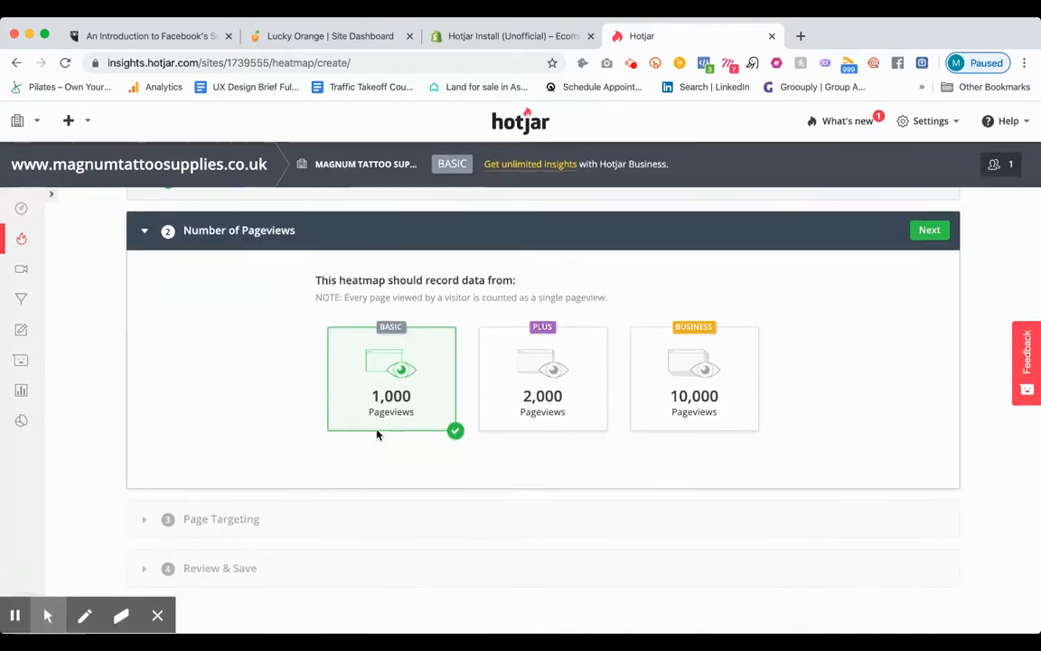
{"action": "left_click", "coordinate": [931, 232]}
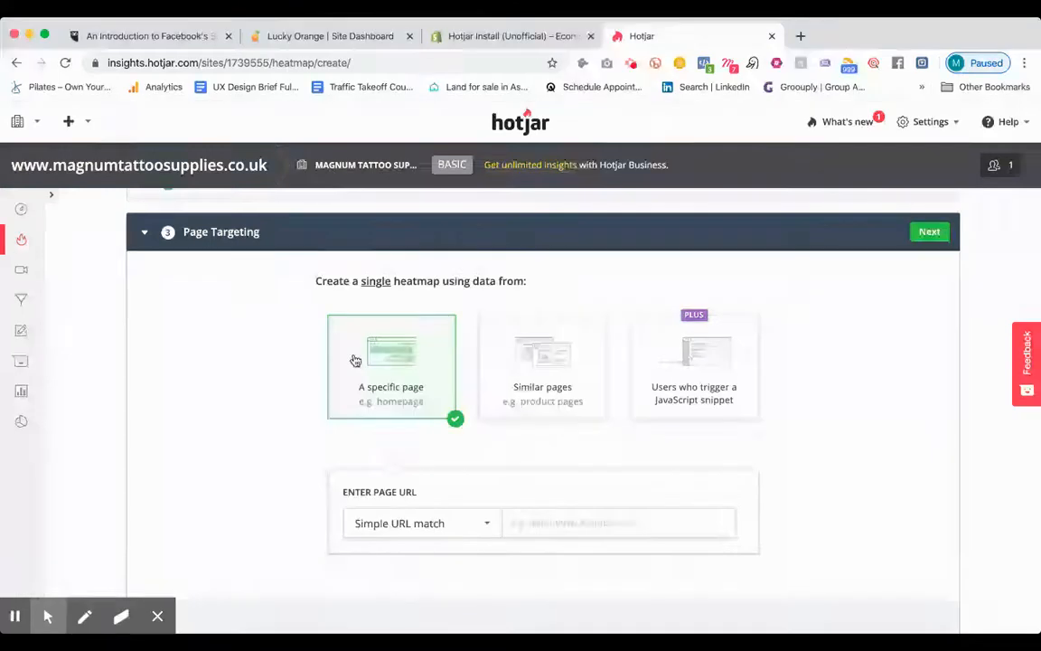
{"action": "scroll", "coordinate": [478, 465], "scroll_direction": "down", "scroll_amount": 3}
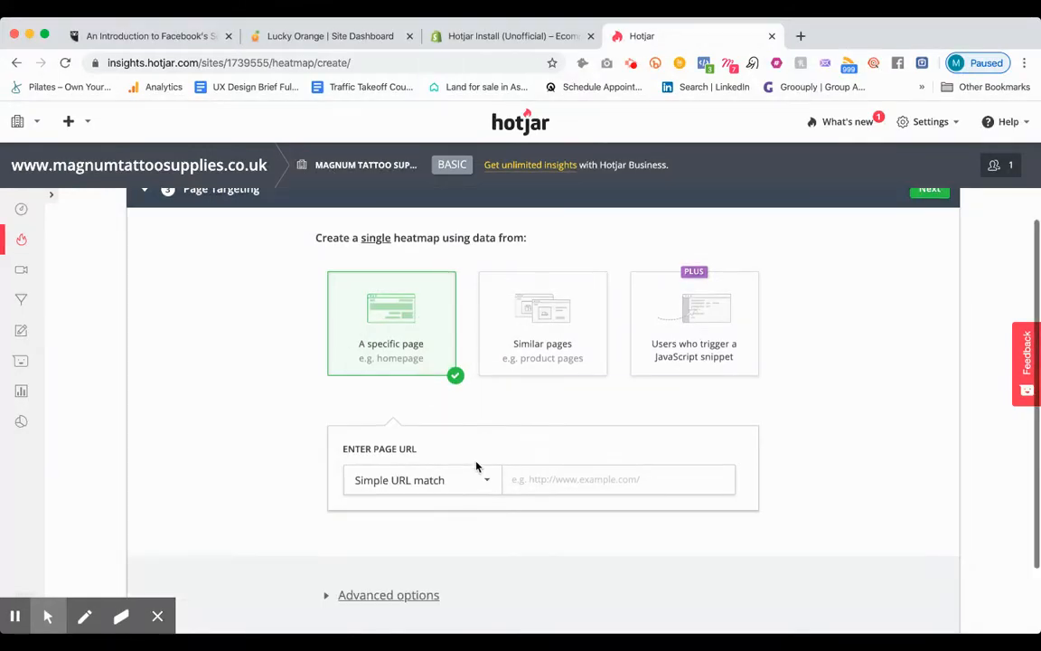
{"action": "left_click", "coordinate": [540, 413]}
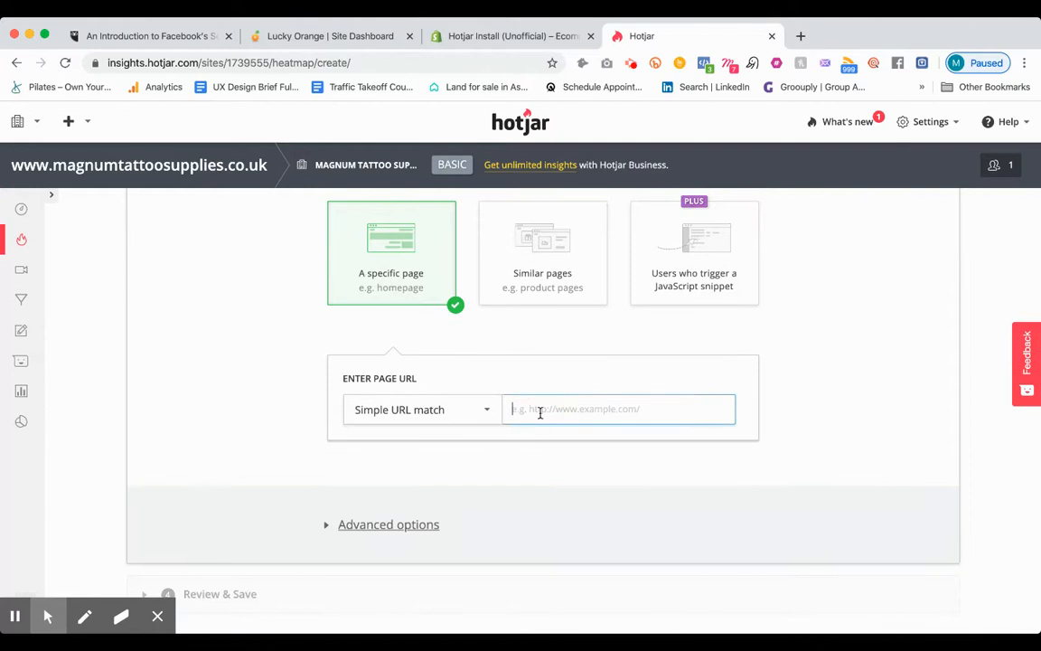
{"action": "type", "text": "http://www.magnumtattoosupplies.co.uk"}
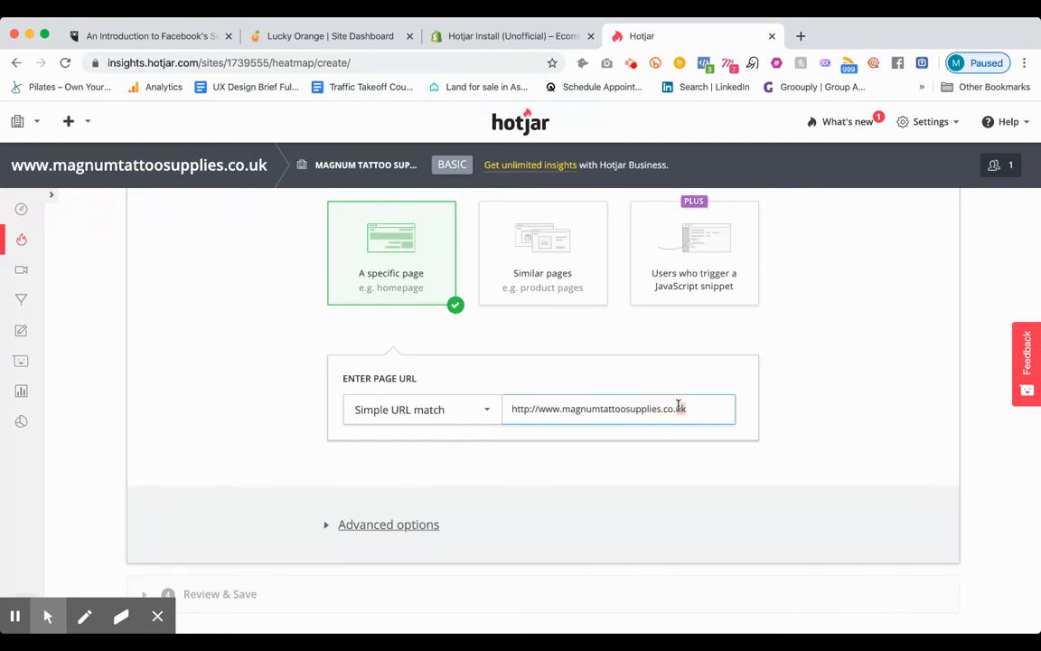
Step: Accept the single-page targeting and create the homepage heatmap
{"action": "scroll", "coordinate": [762, 367], "scroll_direction": "up", "scroll_amount": 1}
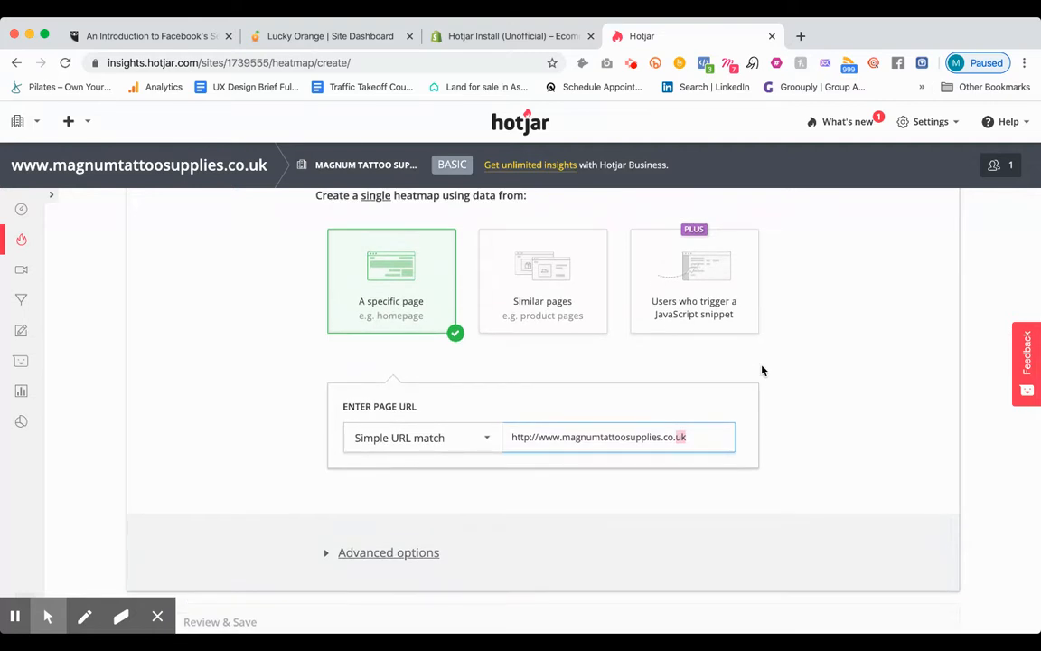
{"action": "scroll", "coordinate": [691, 442], "scroll_direction": "down", "scroll_amount": 2}
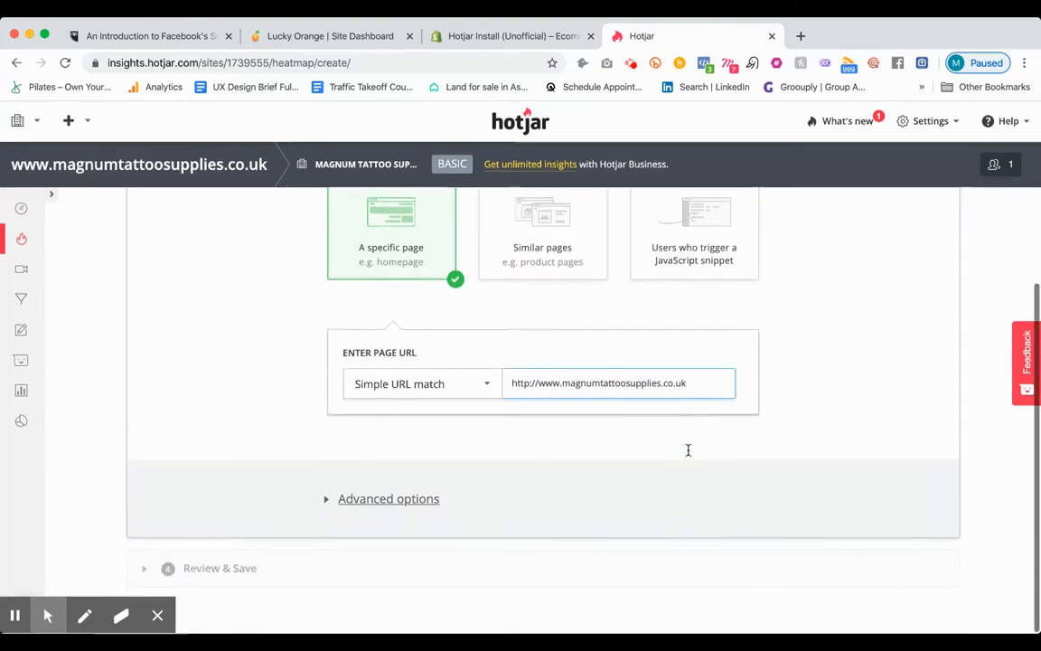
{"action": "scroll", "coordinate": [684, 465], "scroll_direction": "up", "scroll_amount": 5}
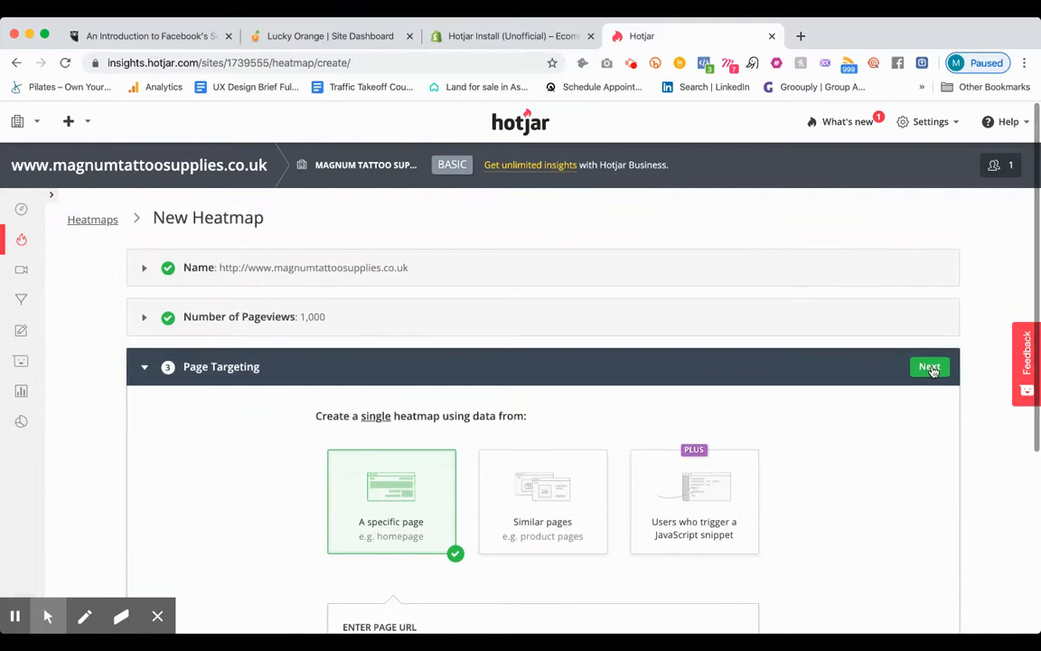
{"action": "left_click", "coordinate": [930, 363]}
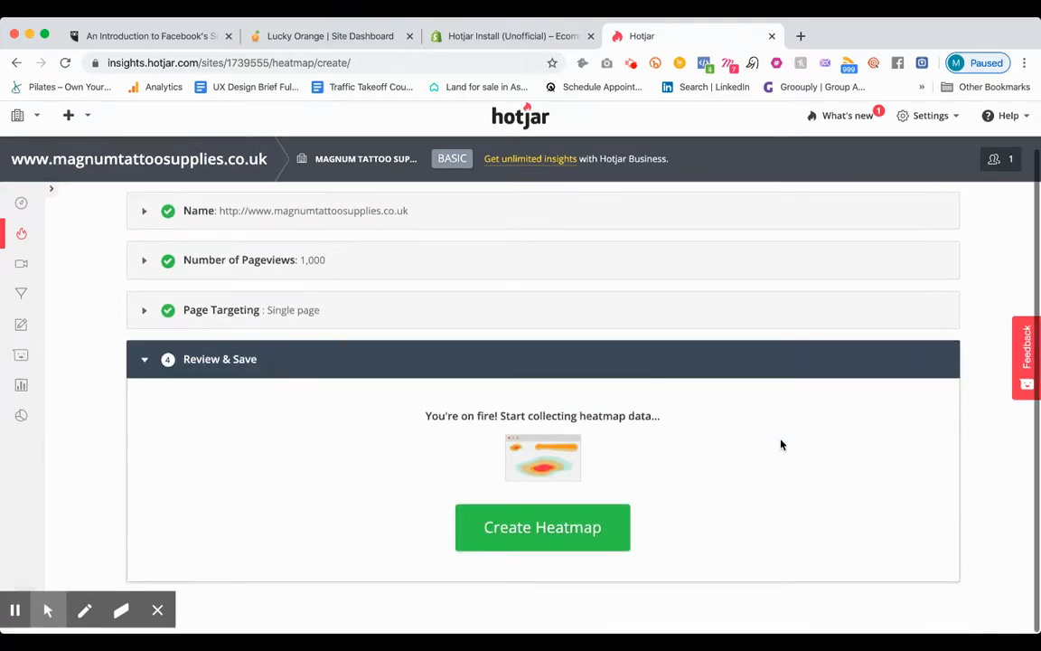
{"action": "left_click", "coordinate": [583, 547]}
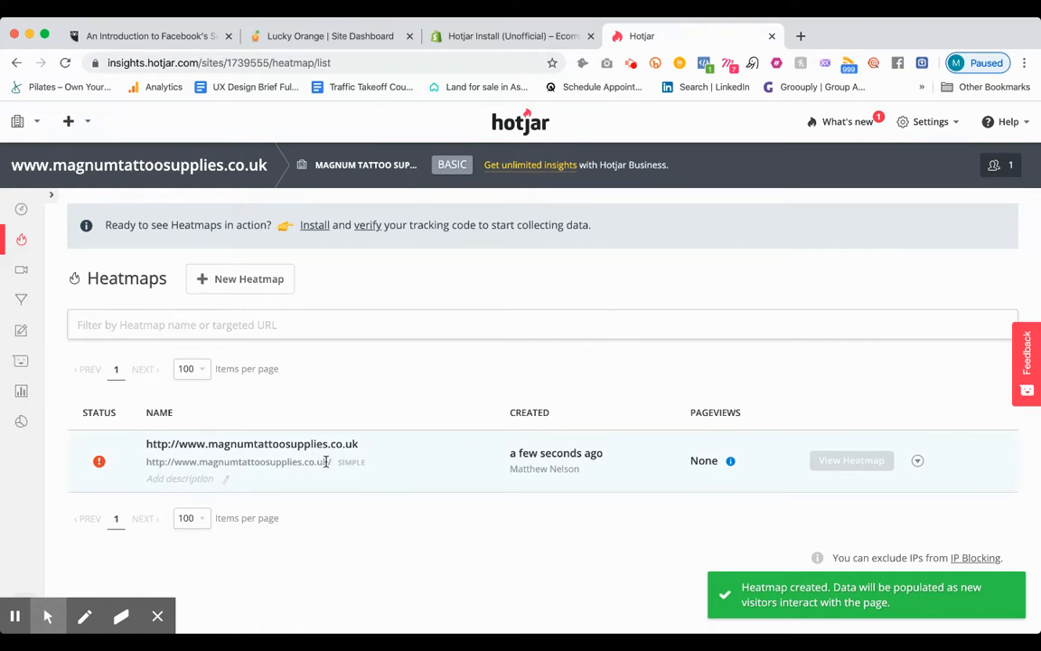
{"action": "left_click", "coordinate": [800, 37]}
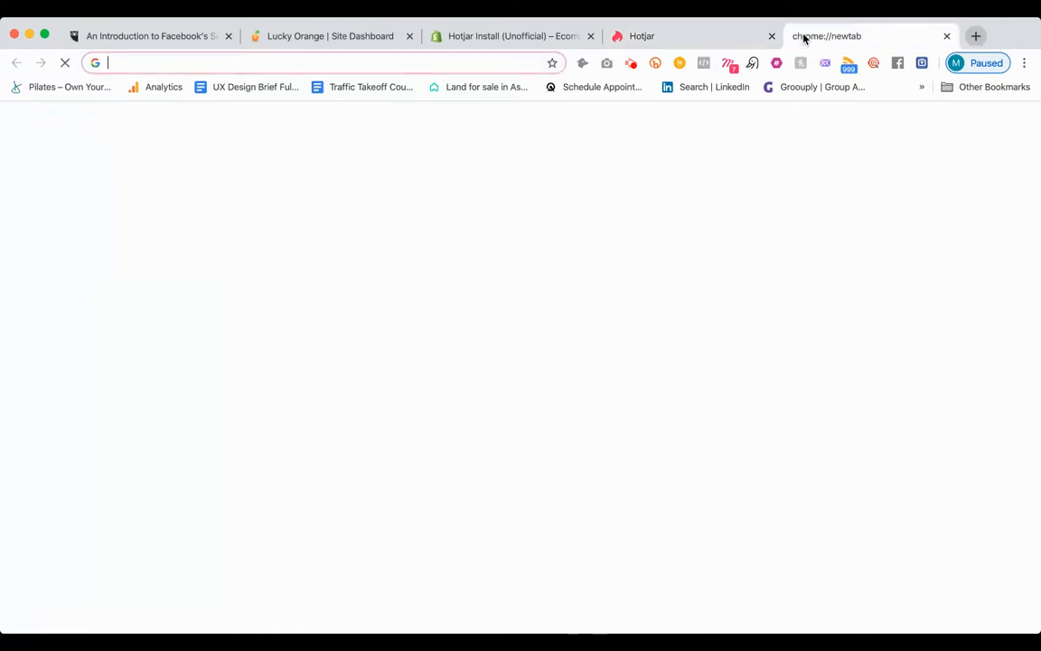
{"action": "type", "text": "www.magnumtattoosupplies.co.uk"}
{"action": "key", "text": "Return"}
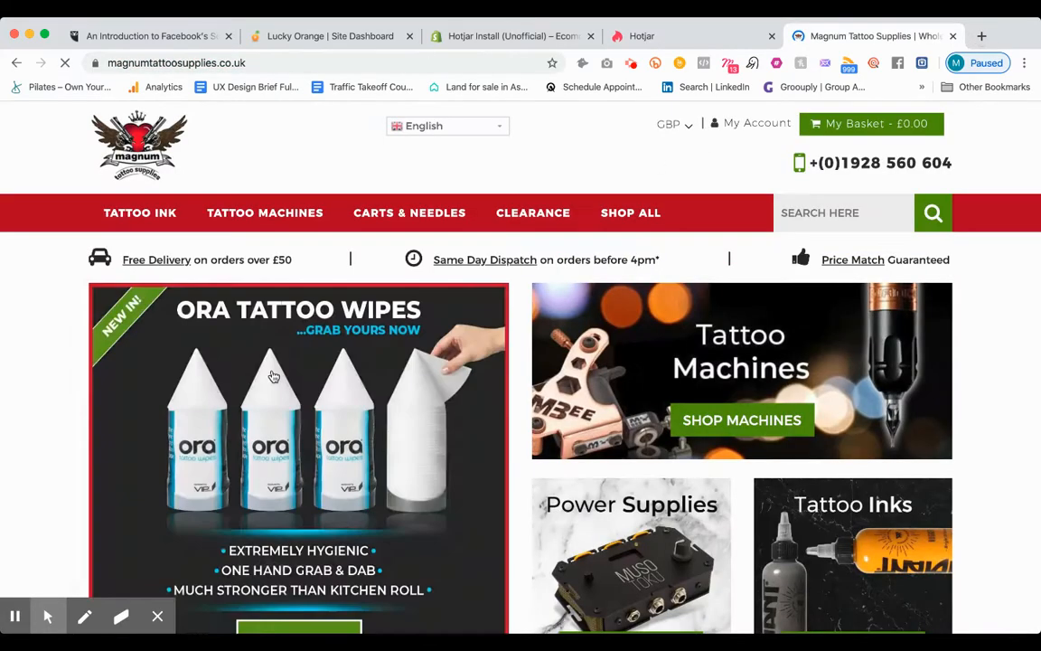
{"action": "mouse_move", "coordinate": [151, 217]}
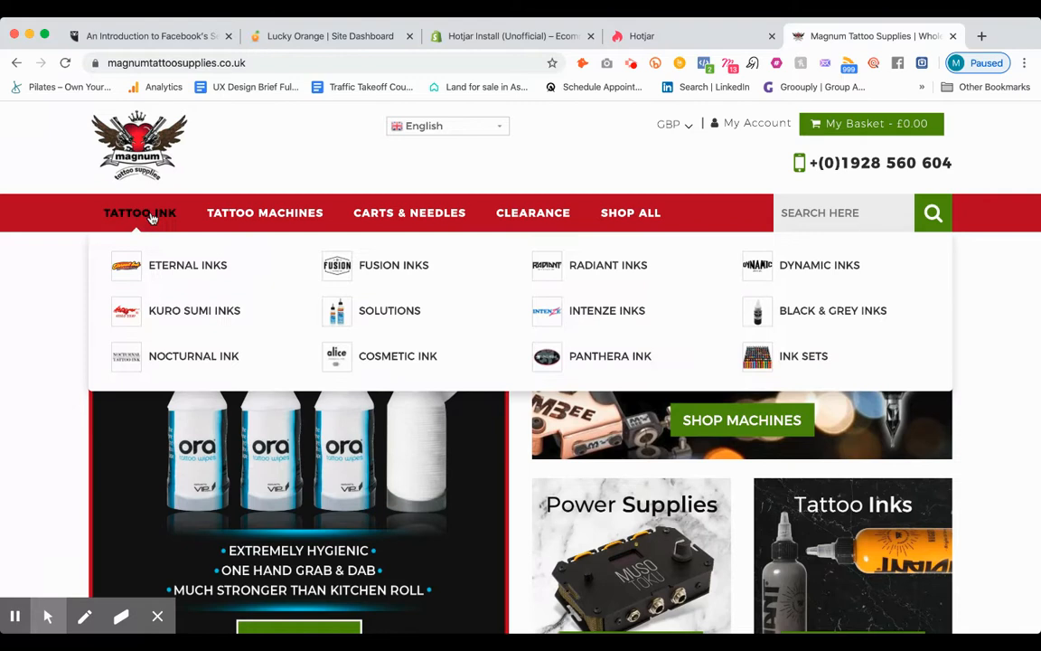
{"action": "left_click", "coordinate": [145, 213]}
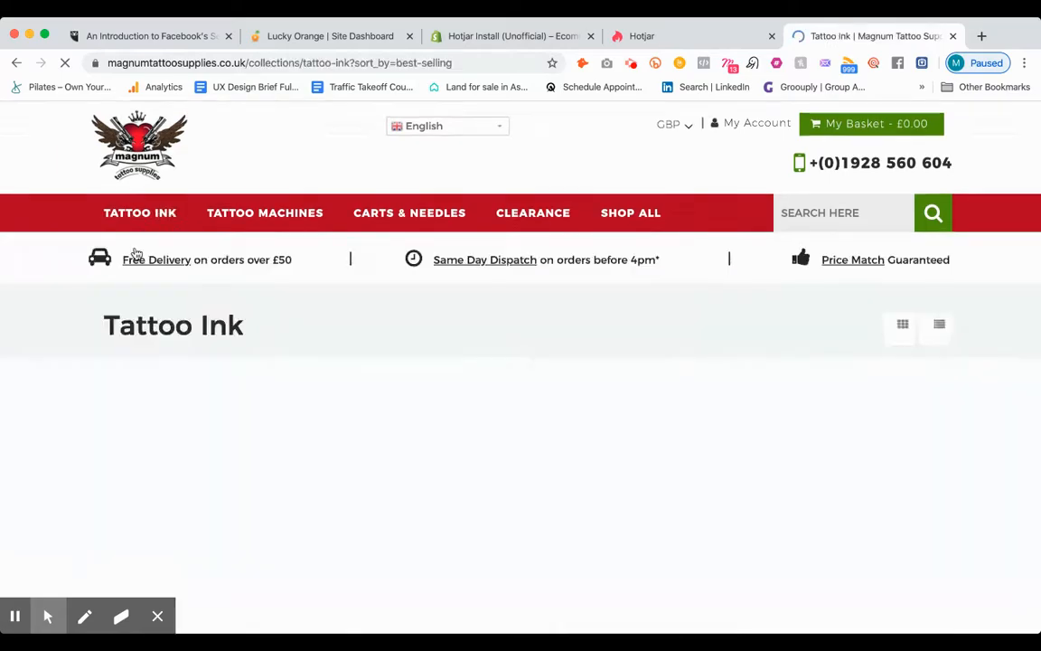
{"action": "left_click", "coordinate": [253, 58]}
{"action": "key", "text": "super+c"}
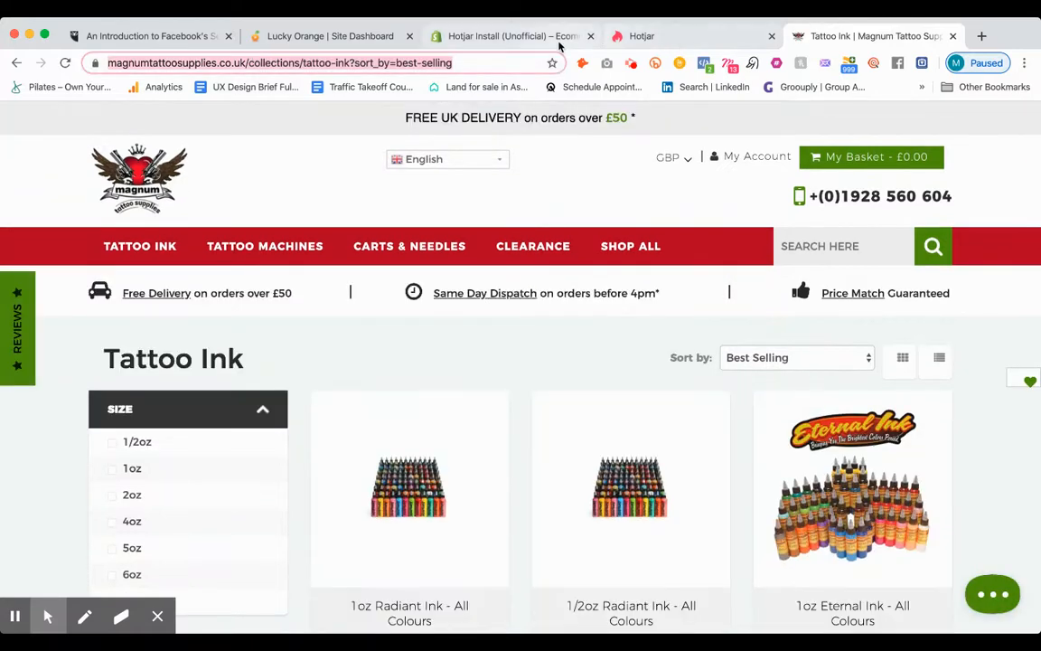
Step: Switch back to Hotjar and start another new heatmap
{"action": "left_click", "coordinate": [605, 36]}
{"action": "left_click", "coordinate": [242, 282]}
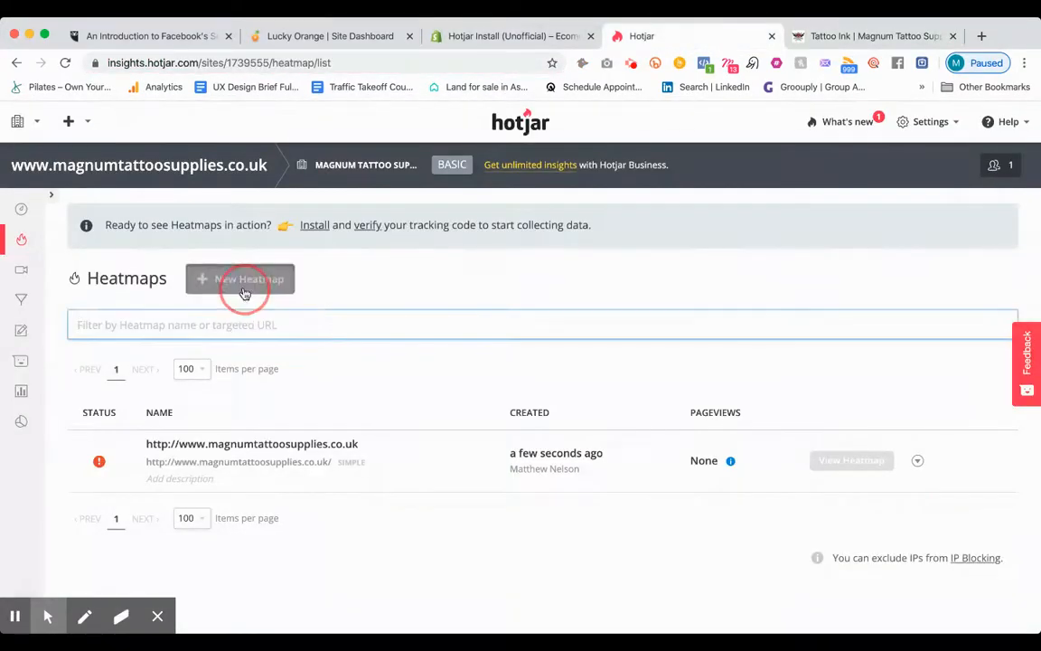
{"action": "left_click", "coordinate": [259, 306]}
{"action": "type", "text": "https://www.magnumtattoosupplies.co.uk/collections"}
{"action": "key", "text": "super+a"}
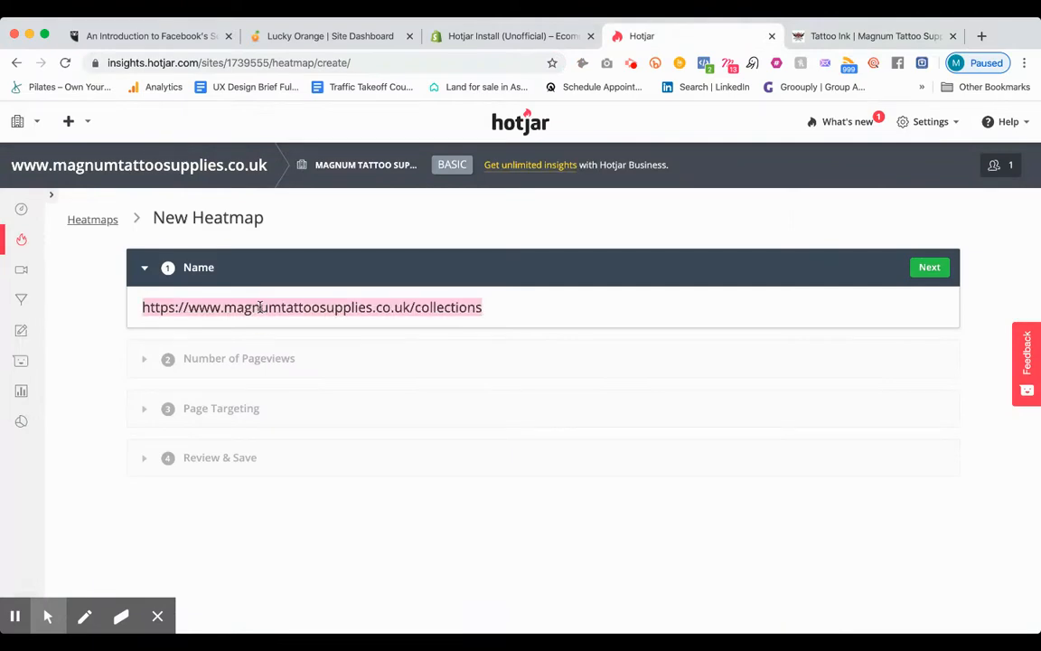
{"action": "key", "text": "BackSpace"}
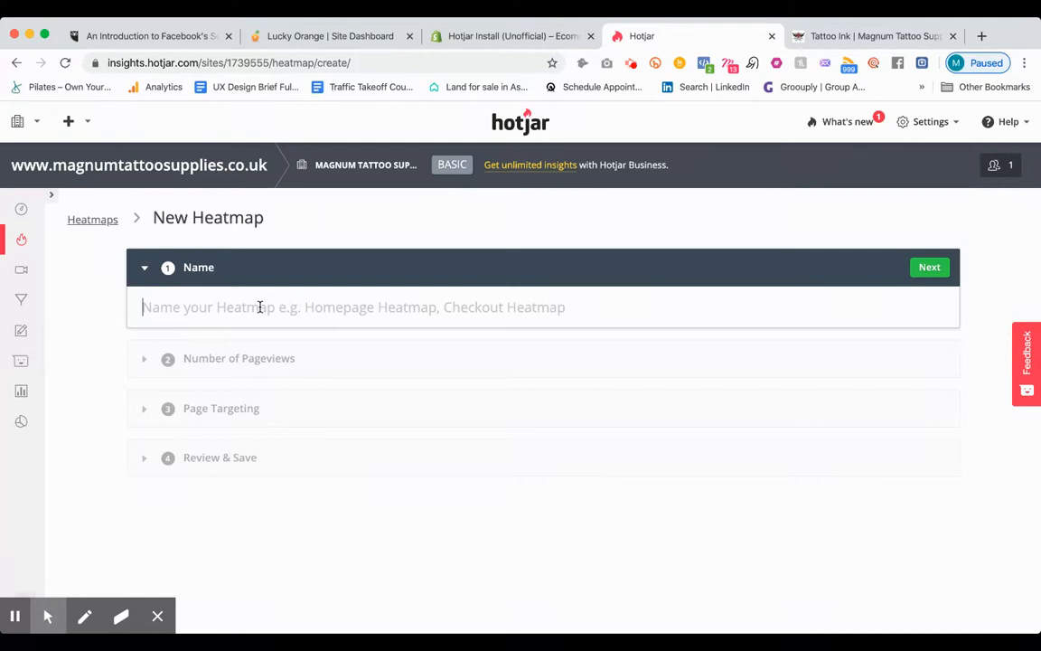
Step: Name the new heatmap Tattoo Ink and accept 1,000 pageviews
{"action": "type", "text": "Tattoo Ink"}
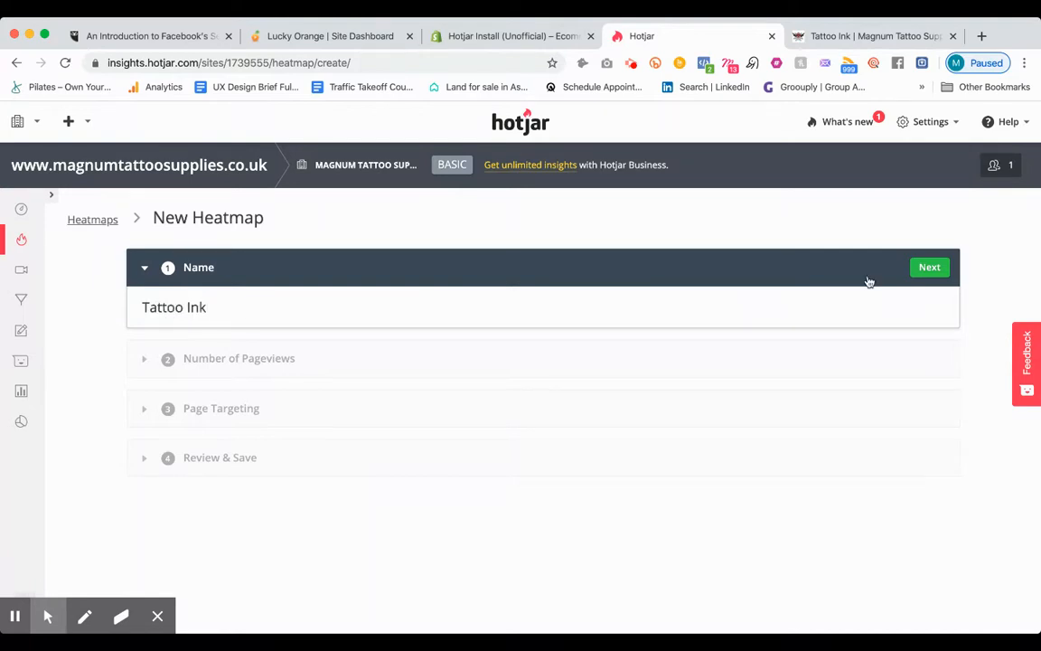
{"action": "left_click", "coordinate": [929, 267]}
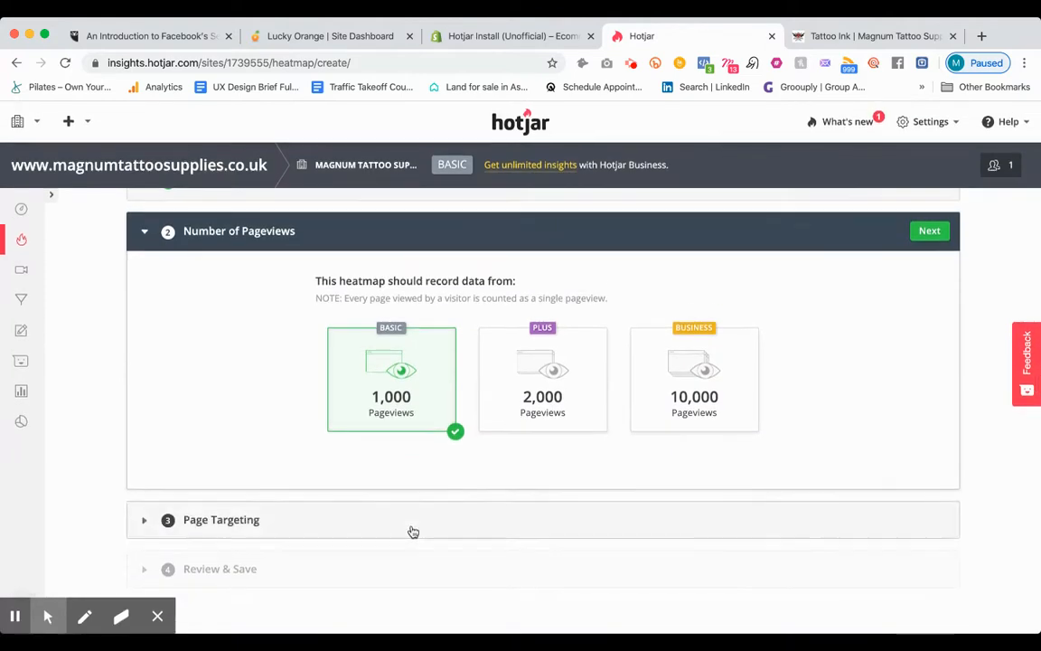
{"action": "left_click", "coordinate": [928, 227]}
{"action": "scroll", "coordinate": [533, 415], "scroll_direction": "down", "scroll_amount": 3}
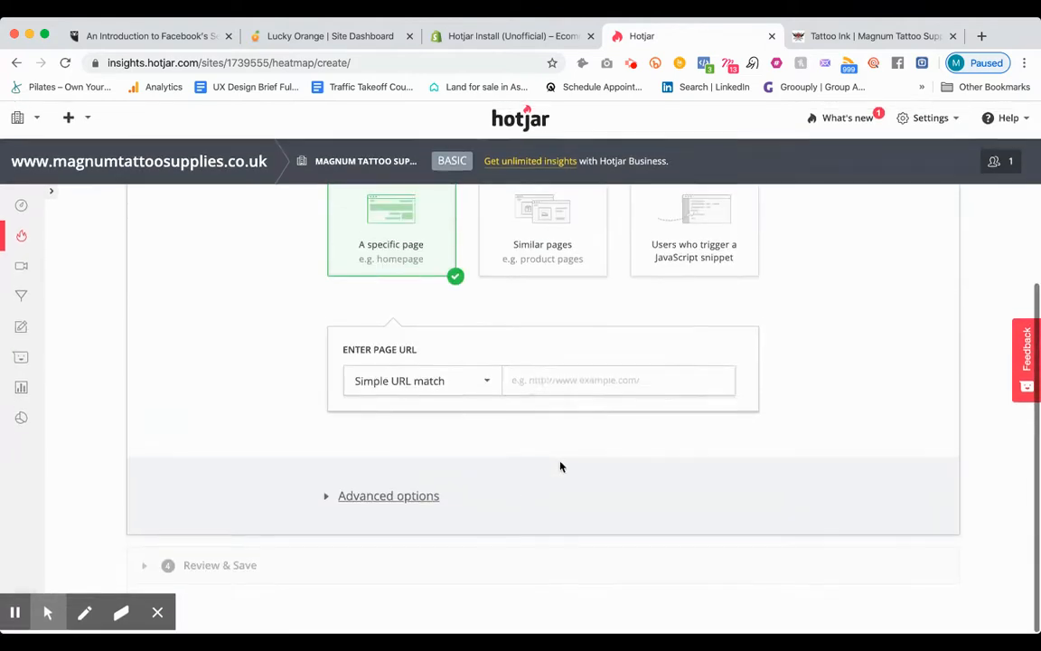
{"action": "left_click", "coordinate": [574, 387]}
{"action": "key", "text": "super+v"}
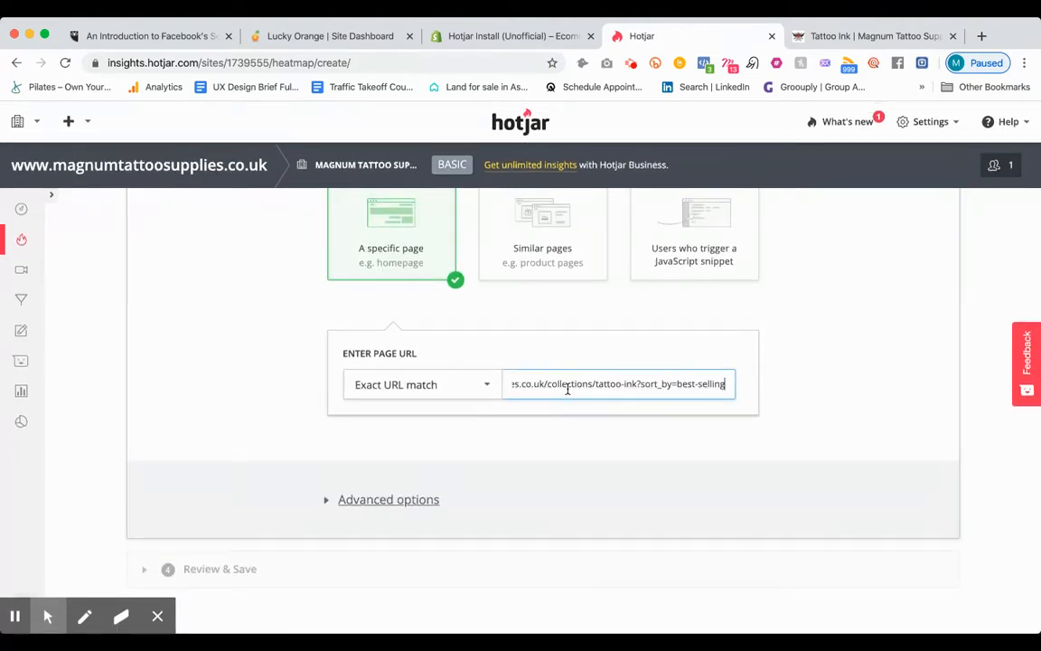
{"action": "scroll", "coordinate": [570, 389], "scroll_direction": "up", "scroll_amount": 3}
{"action": "left_click", "coordinate": [928, 272]}
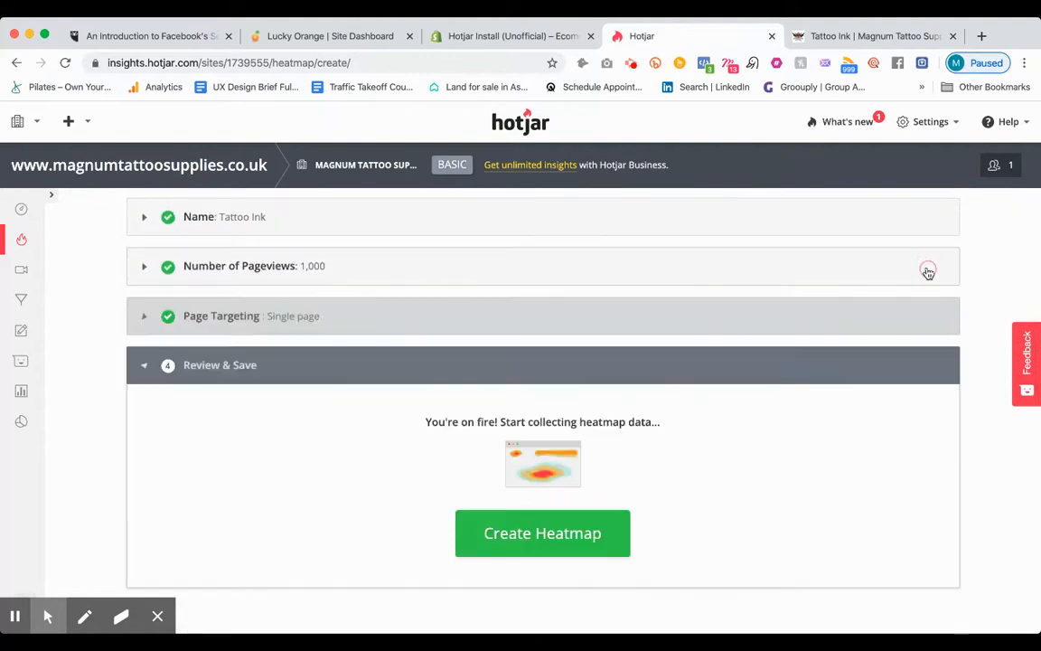
{"action": "left_click", "coordinate": [551, 533]}
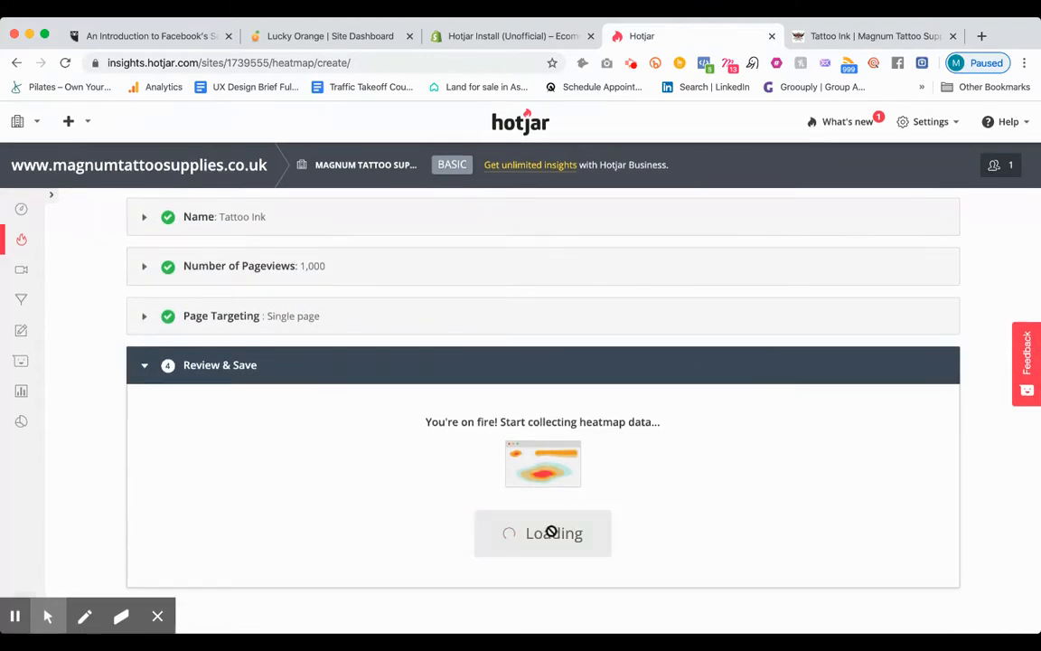
Step: Rename the homepage heatmap as Home, then save and close it
{"action": "scroll", "coordinate": [546, 530], "scroll_direction": "down", "scroll_amount": 1}
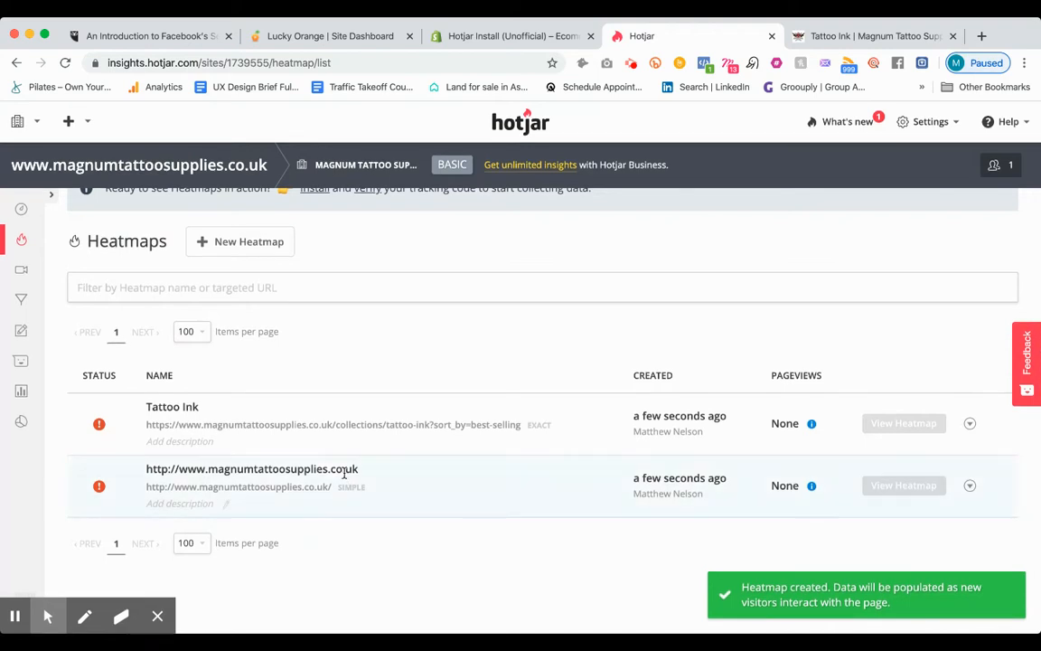
{"action": "left_click", "coordinate": [969, 486]}
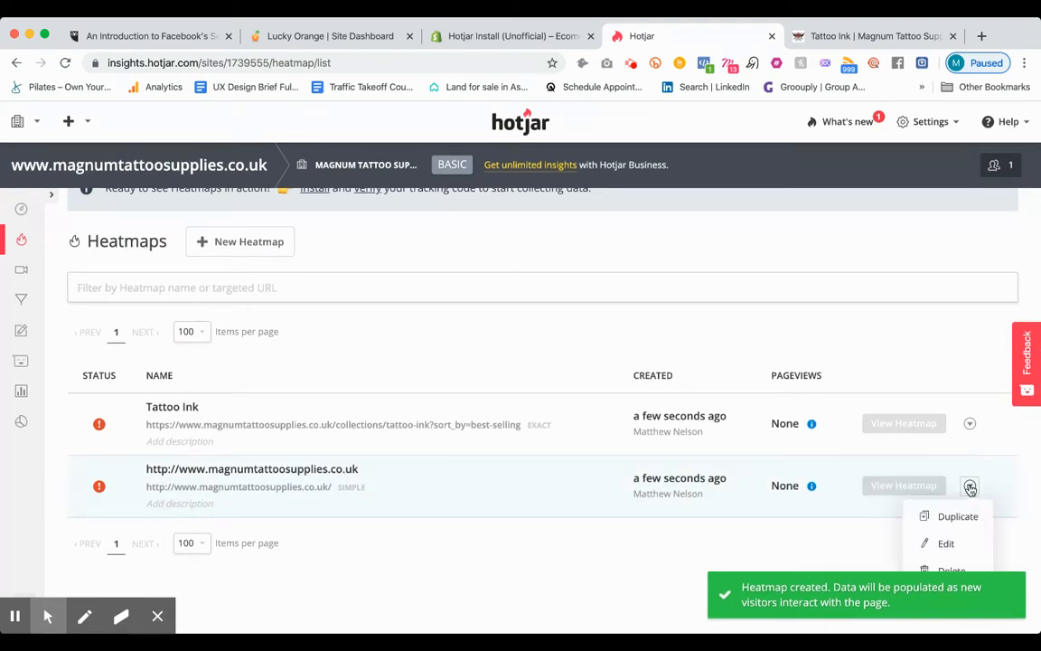
{"action": "left_click", "coordinate": [945, 544]}
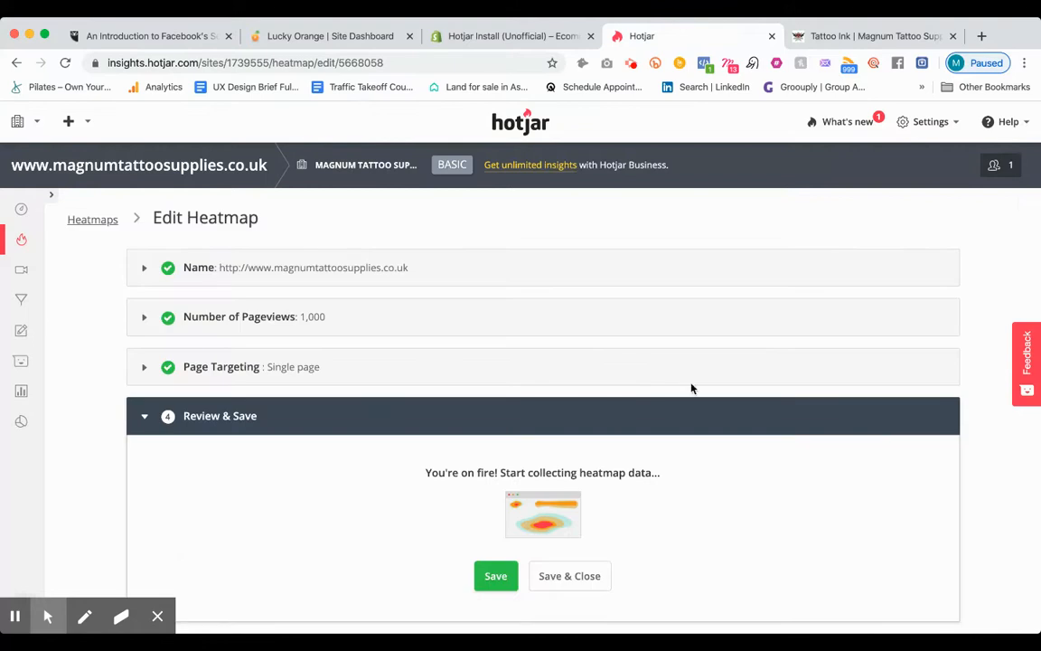
{"action": "left_click", "coordinate": [367, 276]}
{"action": "triple_click", "coordinate": [344, 304]}
{"action": "type", "text": "Home"}
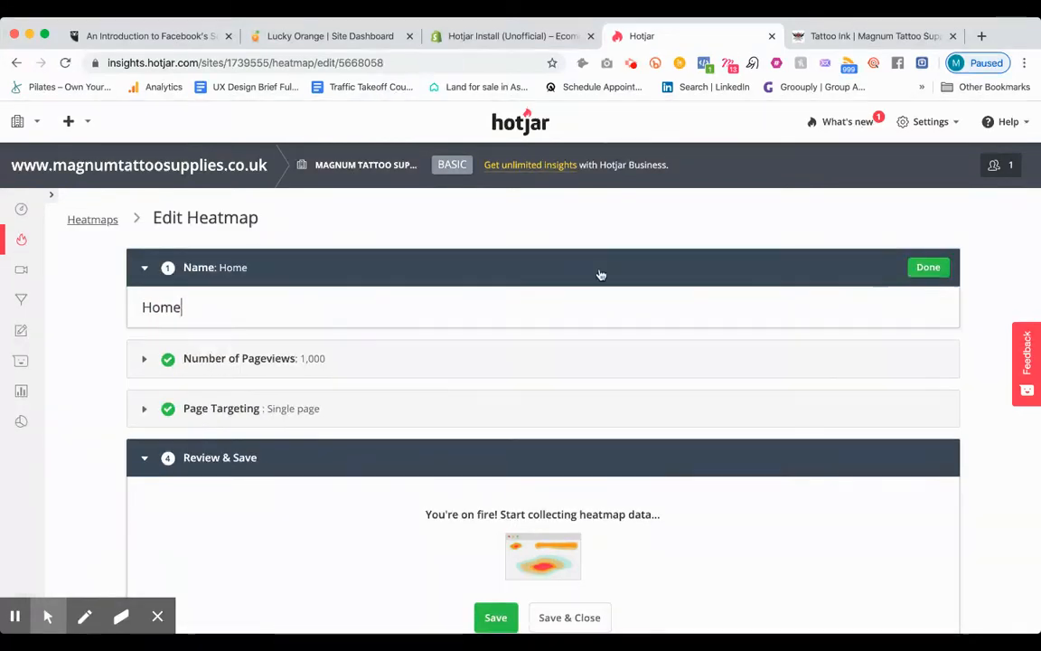
{"action": "left_click", "coordinate": [923, 267]}
{"action": "scroll", "coordinate": [778, 479], "scroll_direction": "down", "scroll_amount": 1}
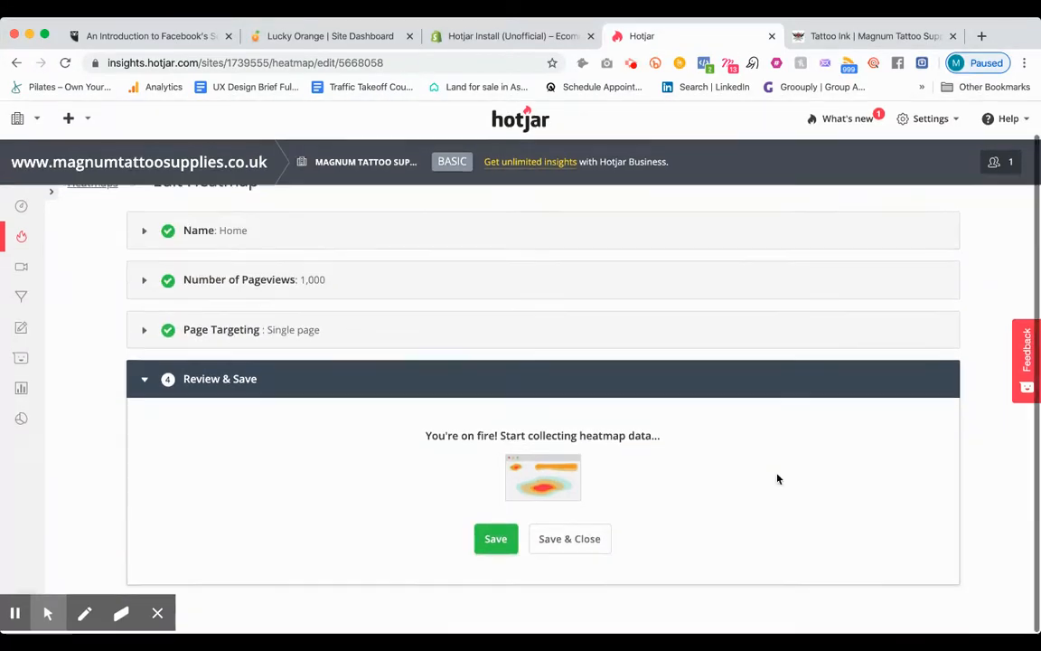
{"action": "left_click", "coordinate": [491, 542]}
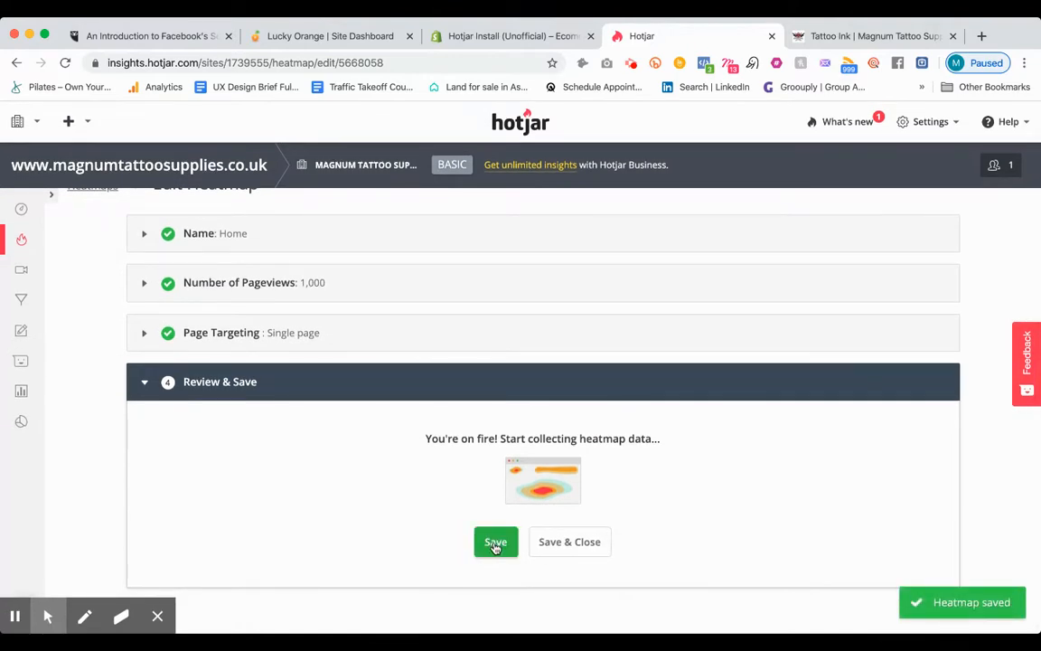
{"action": "left_click", "coordinate": [496, 544]}
{"action": "left_click", "coordinate": [556, 544]}
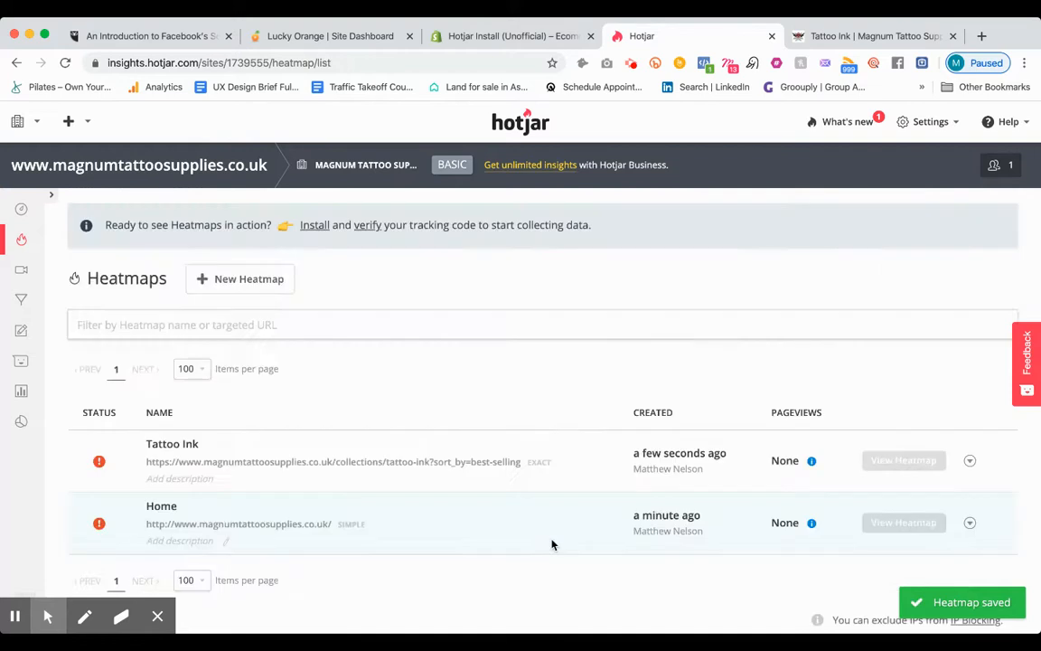
Step: Open the shop's Tattoo Machines collection, copy its page URL and return to the Hotjar heatmaps list
{"action": "scroll", "coordinate": [552, 544], "scroll_direction": "down", "scroll_amount": 1}
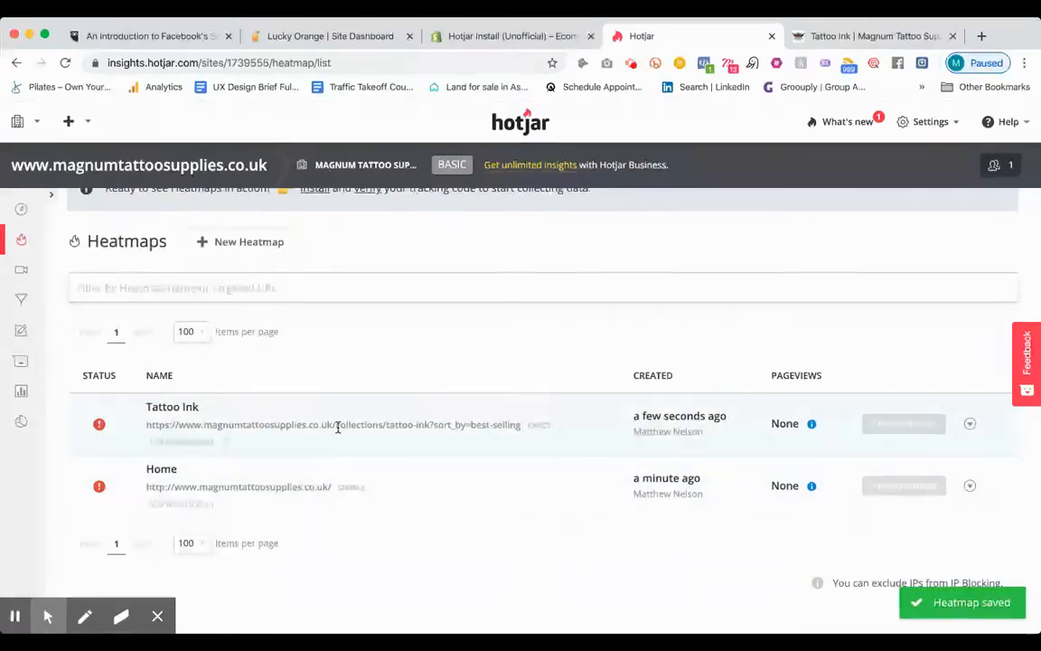
{"action": "left_click", "coordinate": [813, 36]}
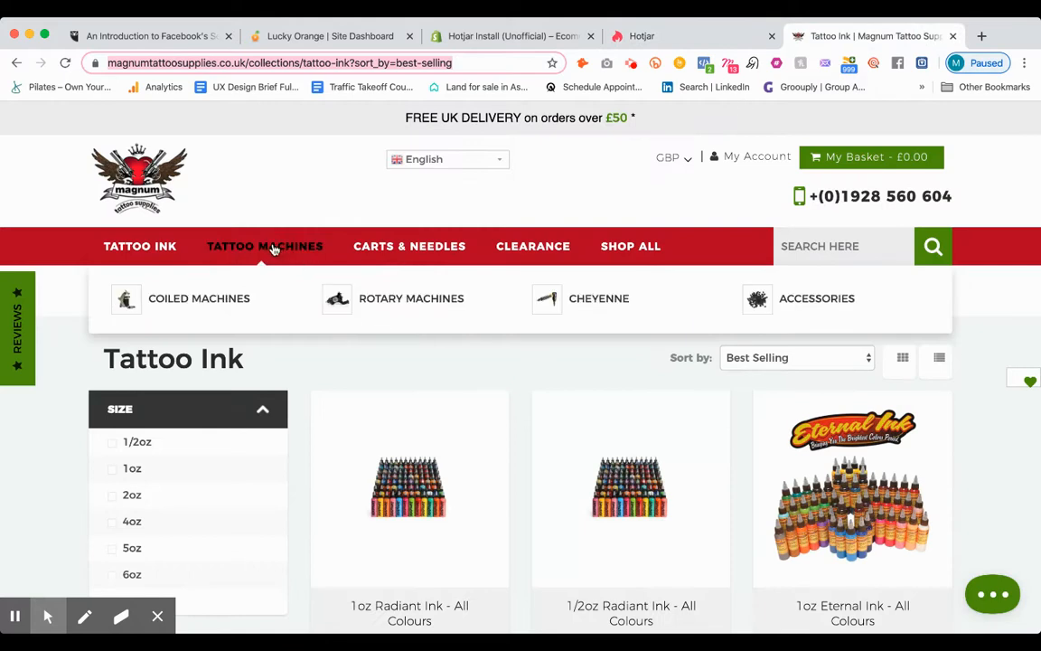
{"action": "left_click", "coordinate": [274, 250]}
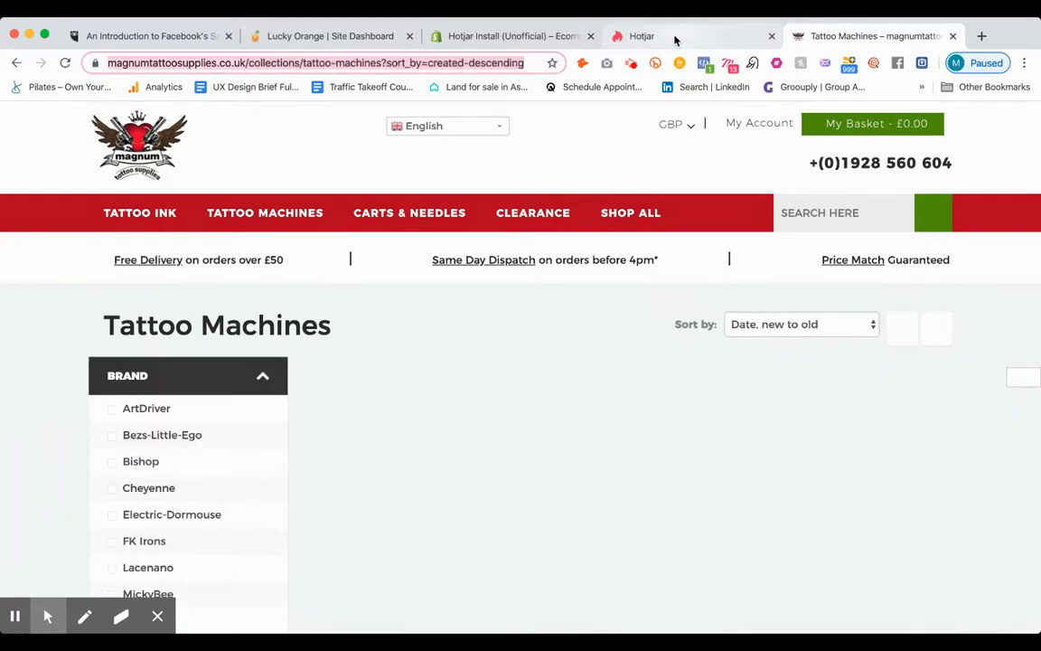
{"action": "left_click", "coordinate": [675, 40]}
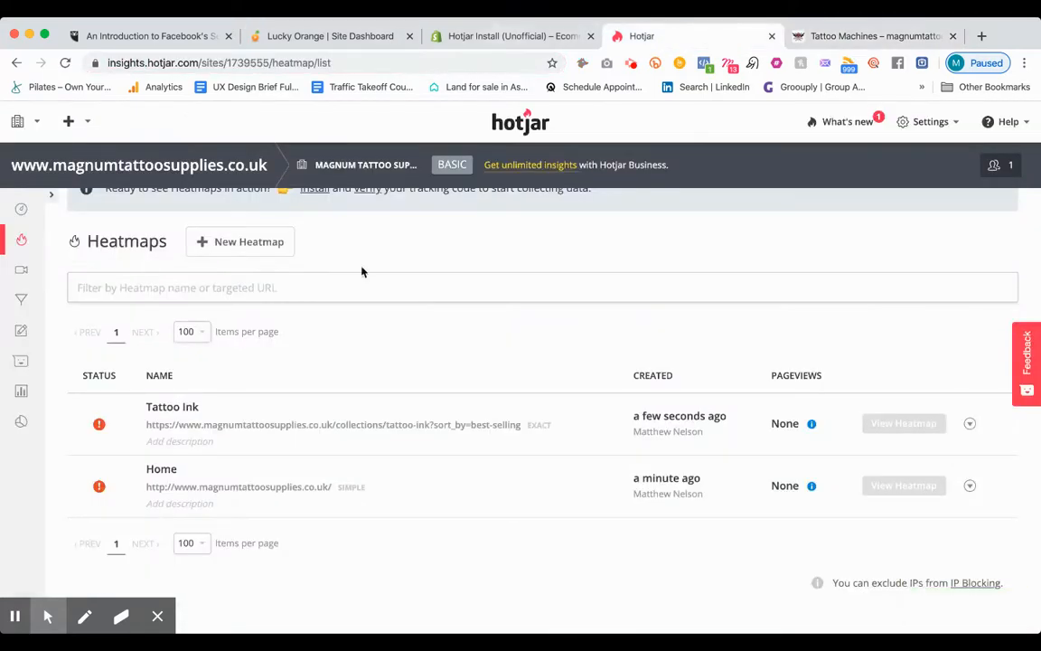
Step: Start a new heatmap named Tattoo Machines and accept 1,000 pageviews
{"action": "left_click", "coordinate": [241, 242]}
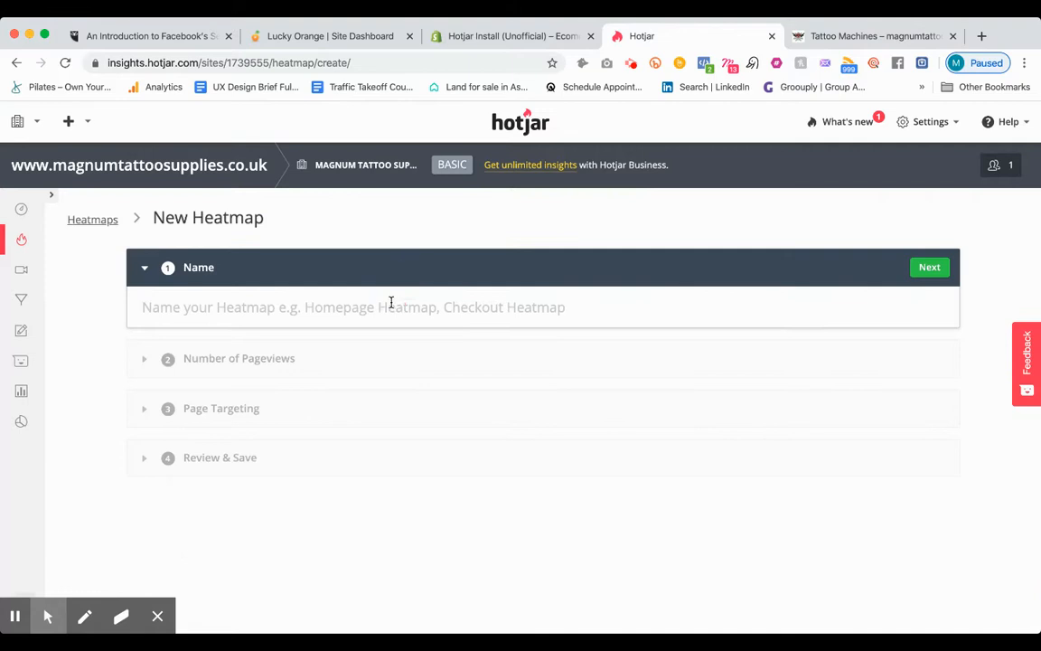
{"action": "type", "text": "Tattoo Mac"}
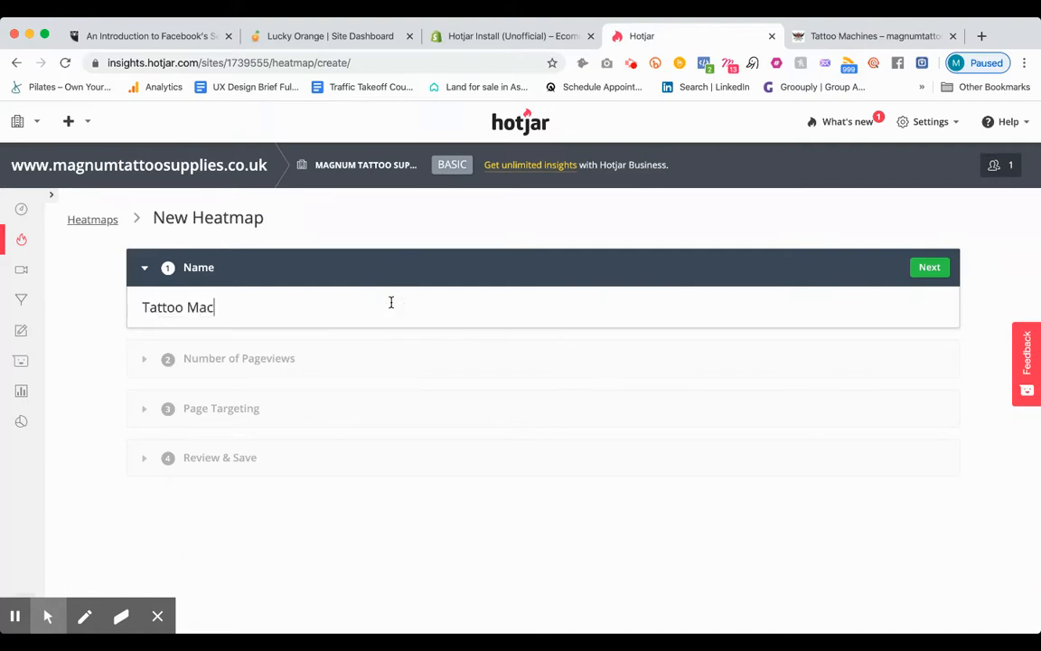
{"action": "type", "text": "hines"}
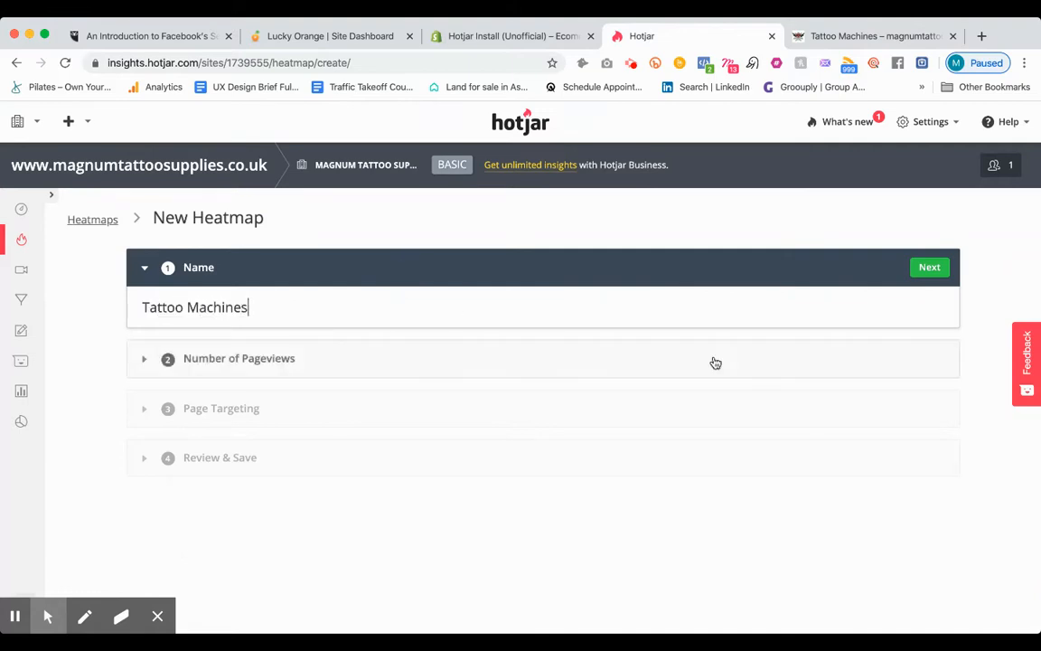
{"action": "left_click", "coordinate": [928, 267]}
{"action": "scroll", "coordinate": [425, 506], "scroll_direction": "down", "scroll_amount": 2}
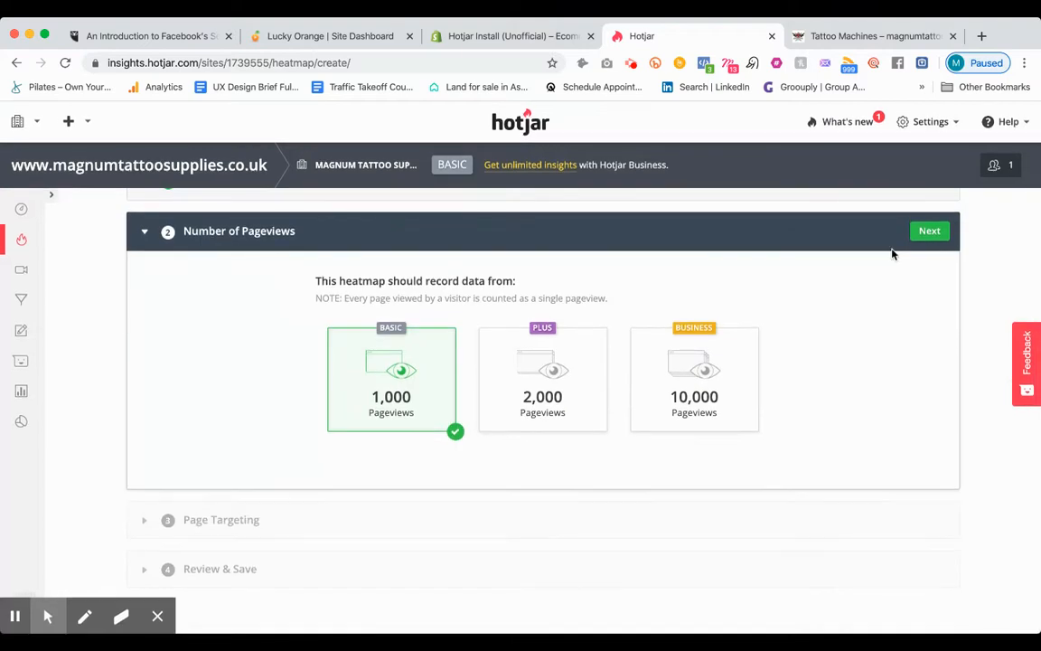
{"action": "left_click", "coordinate": [928, 230]}
Step: Target the copied Tattoo Machines collection URL as a specific page with an exact URL match and create the heatmap
{"action": "left_click", "coordinate": [562, 559]}
{"action": "type", "text": "https://www.magnumtattoosupplies.co.uk/collections/tattoo-machines?sort_by=created-descending"}
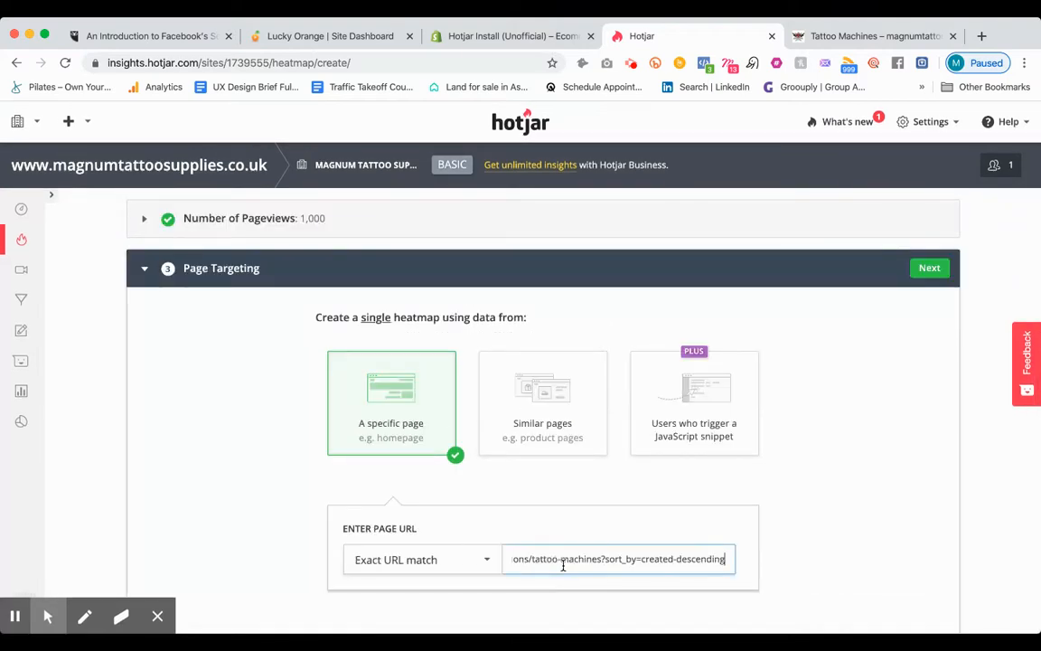
{"action": "scroll", "coordinate": [563, 565], "scroll_direction": "down", "scroll_amount": 2}
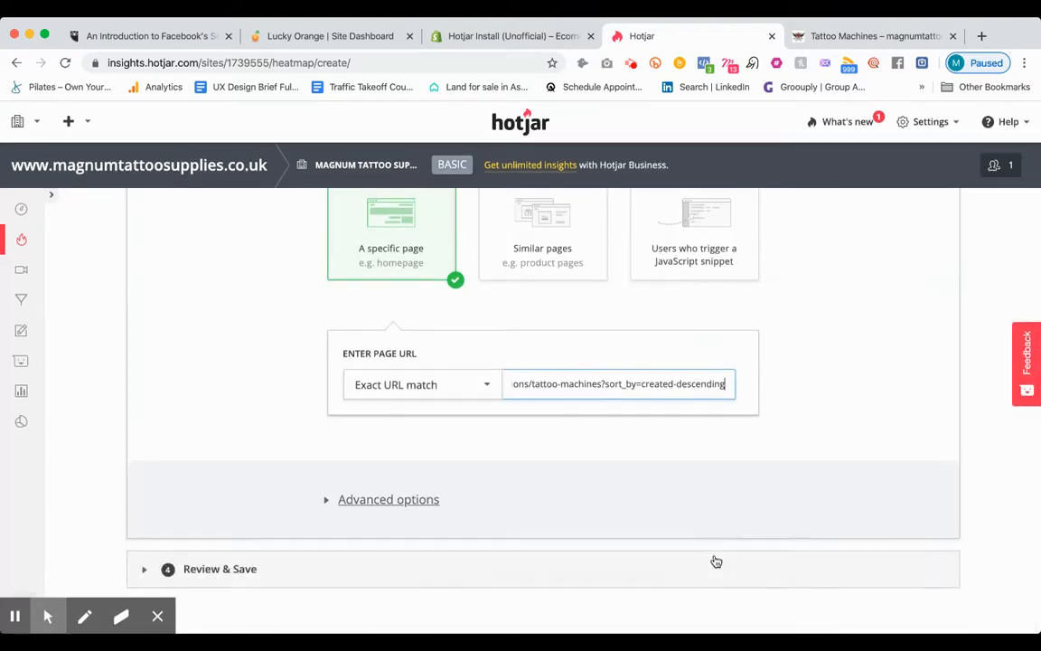
{"action": "scroll", "coordinate": [722, 490], "scroll_direction": "up", "scroll_amount": 5}
{"action": "left_click", "coordinate": [930, 365]}
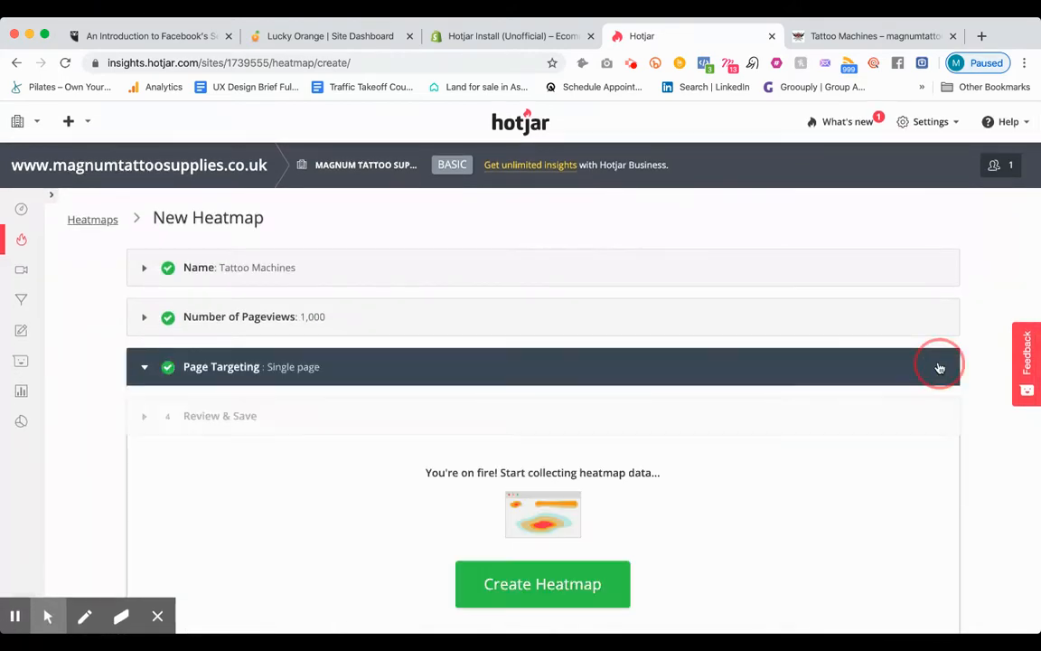
{"action": "left_click", "coordinate": [569, 569]}
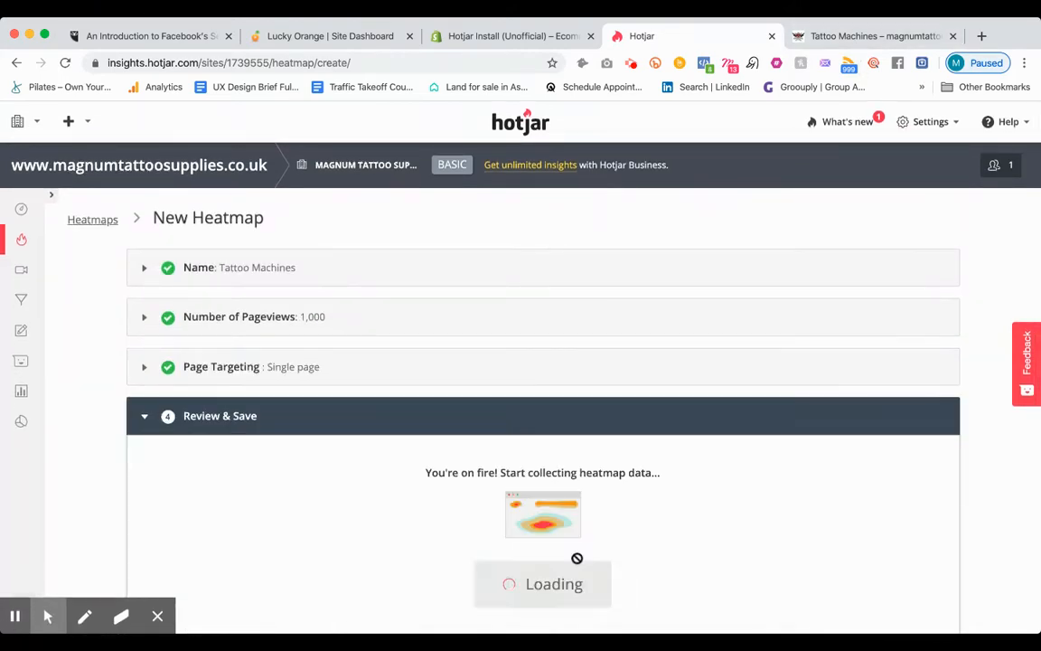
Step: Look through the shop's Tattoo Ink and Carts & Needles collections and check the existing heatmaps in Hotjar
{"action": "left_click", "coordinate": [867, 36]}
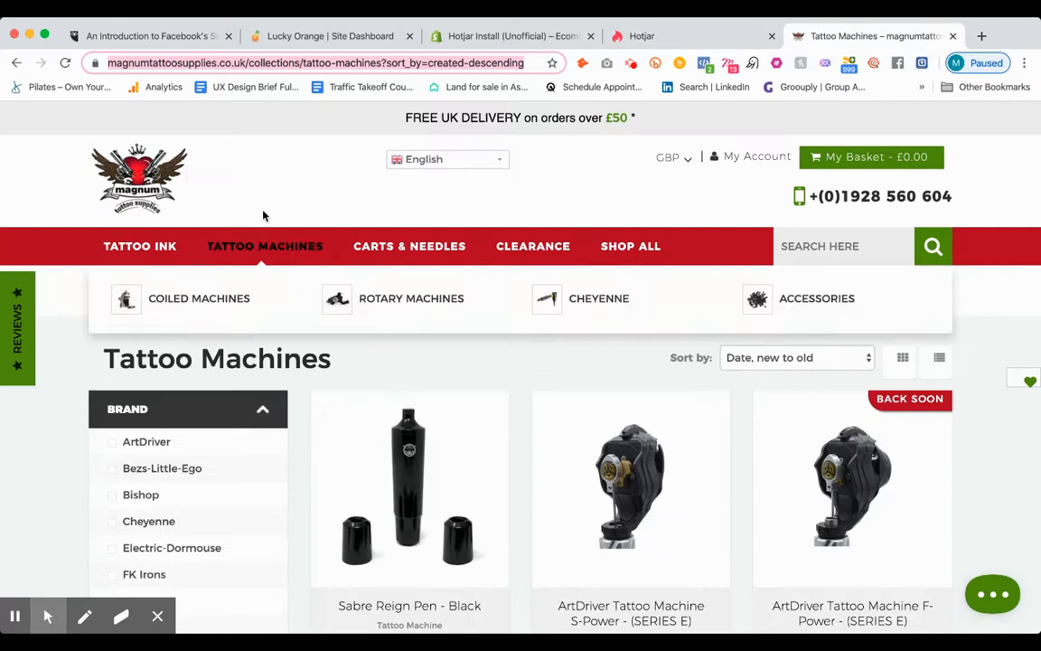
{"action": "left_click", "coordinate": [145, 252]}
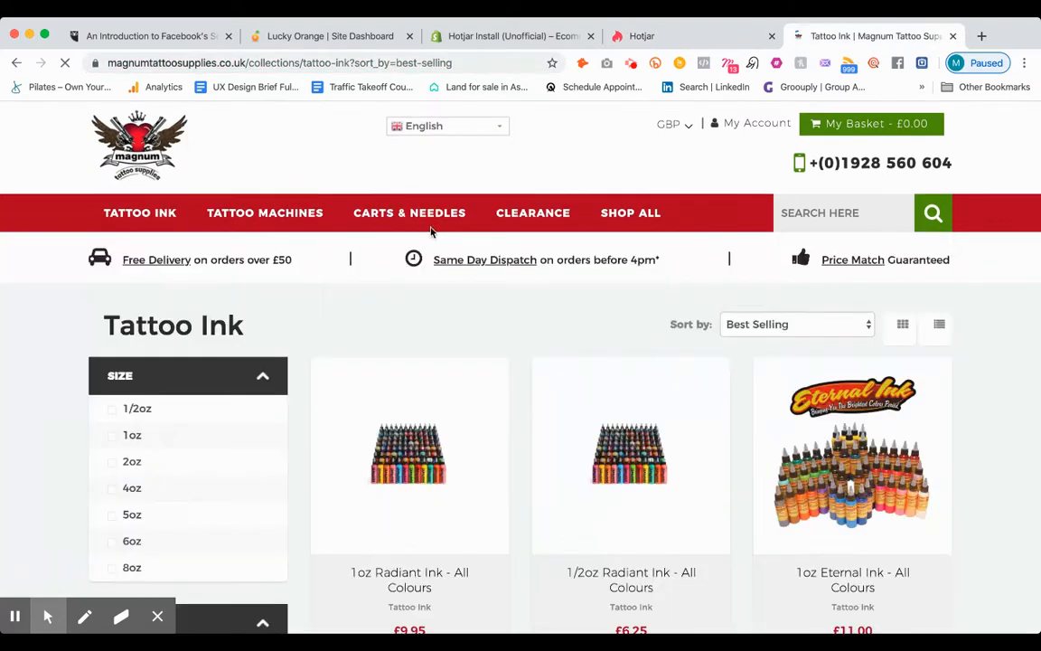
{"action": "mouse_move", "coordinate": [430, 213]}
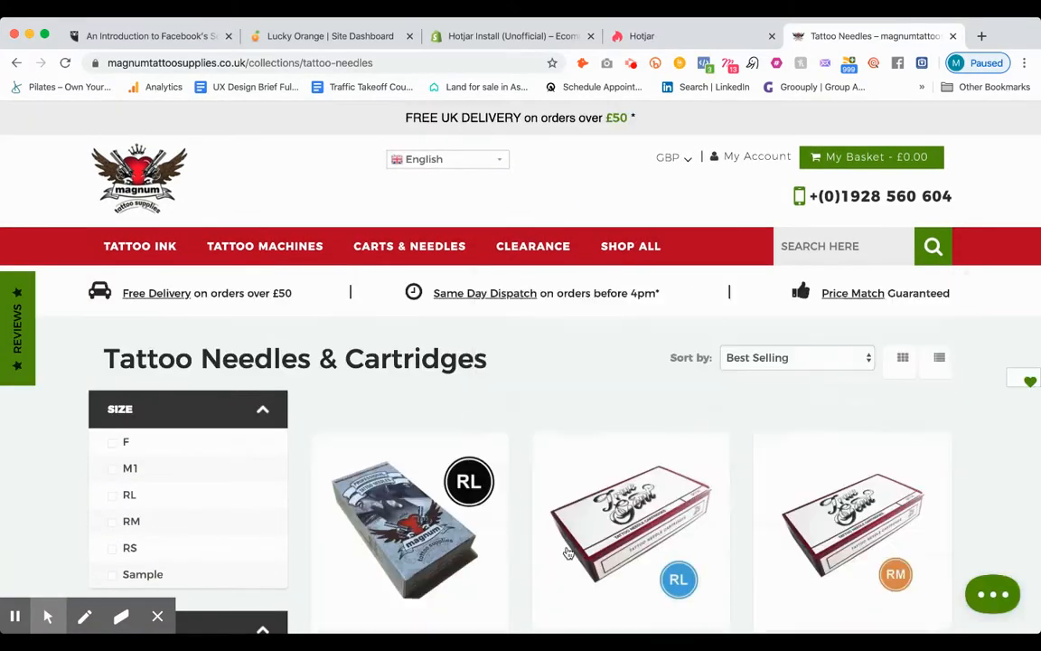
{"action": "triple_click", "coordinate": [320, 366]}
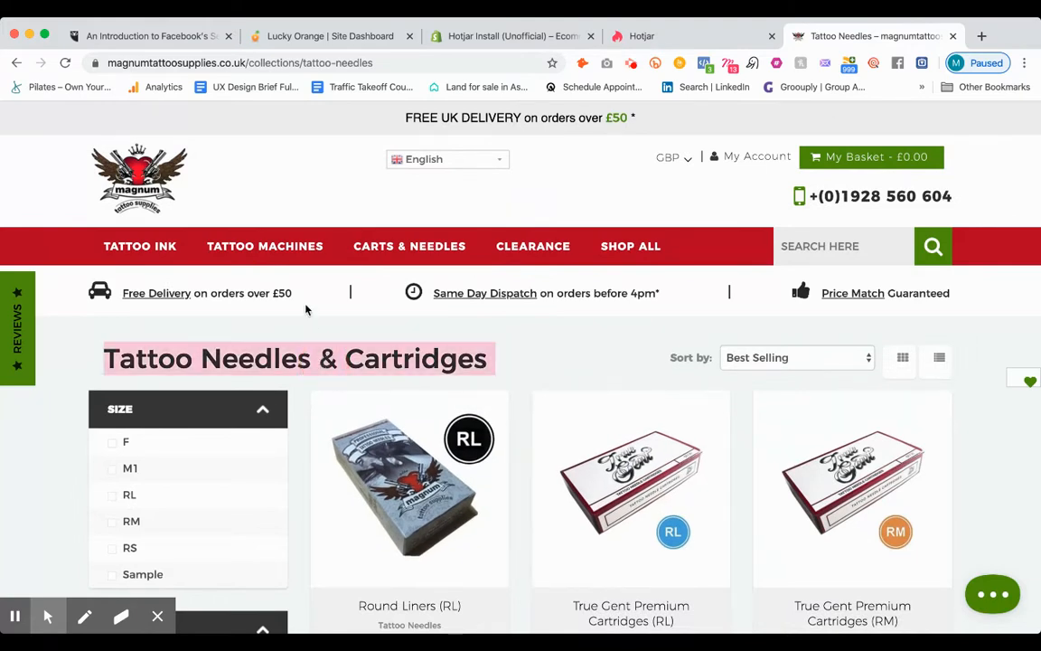
{"action": "mouse_move", "coordinate": [412, 247]}
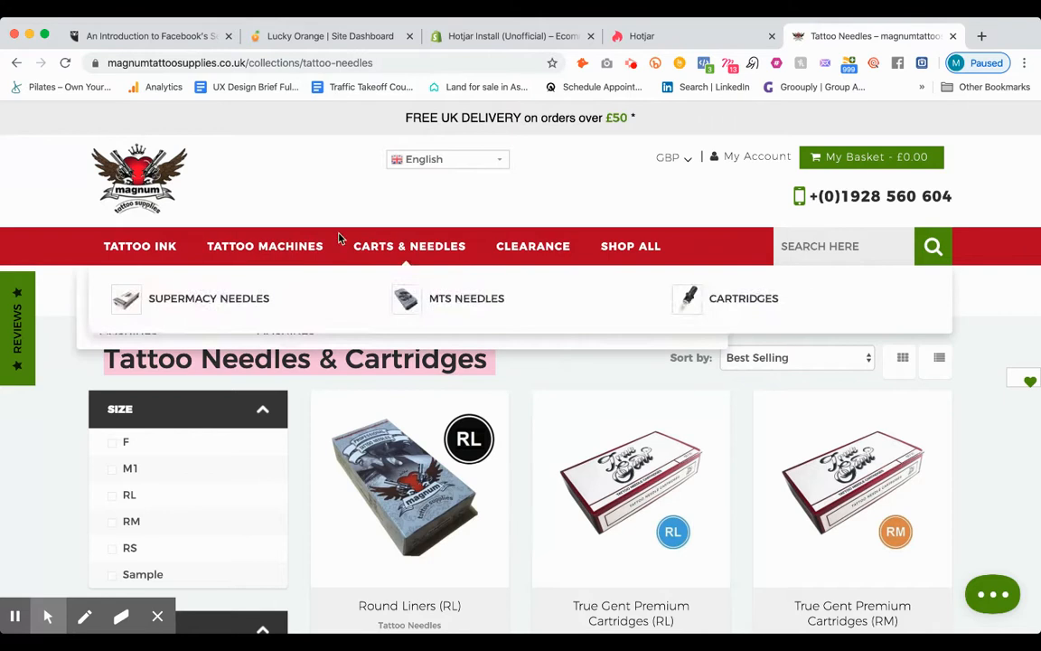
{"action": "left_click", "coordinate": [632, 36]}
{"action": "scroll", "coordinate": [607, 515], "scroll_direction": "down", "scroll_amount": 2}
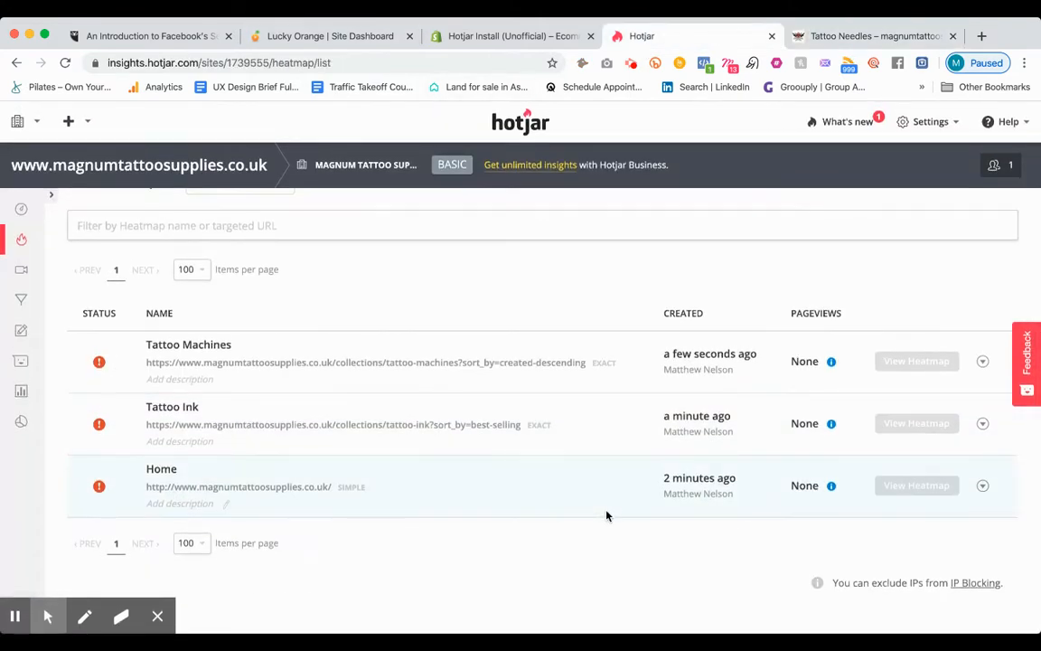
Step: Copy the shop's Carts & Needles collection URL and try to start another heatmap in Hotjar, closing the plan upgrade offer
{"action": "left_click", "coordinate": [831, 36]}
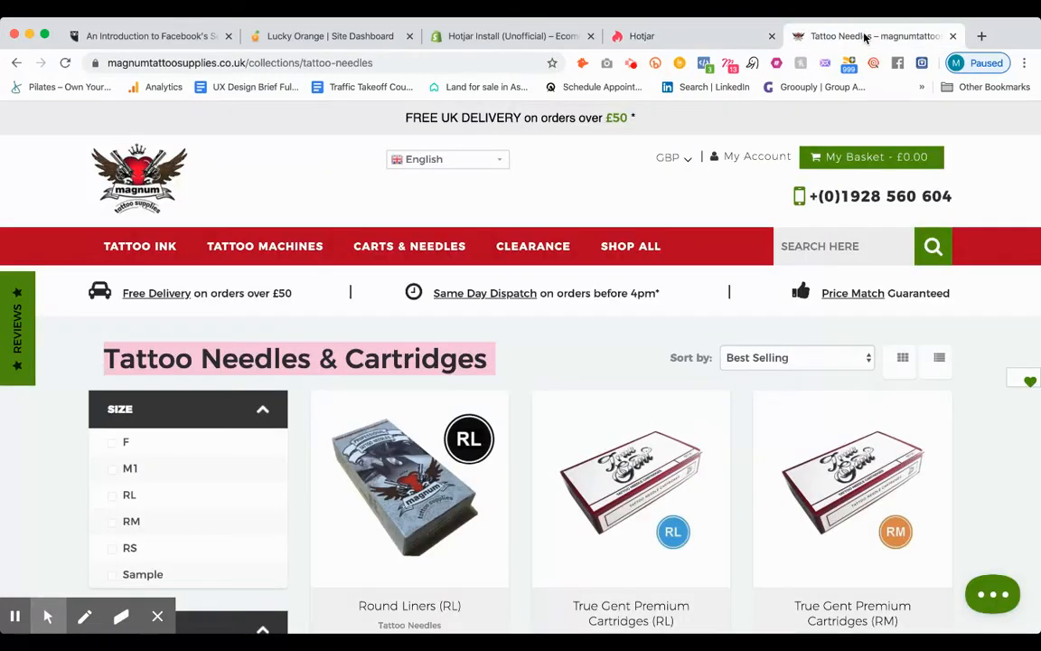
{"action": "left_click", "coordinate": [380, 252]}
{"action": "left_click", "coordinate": [353, 61]}
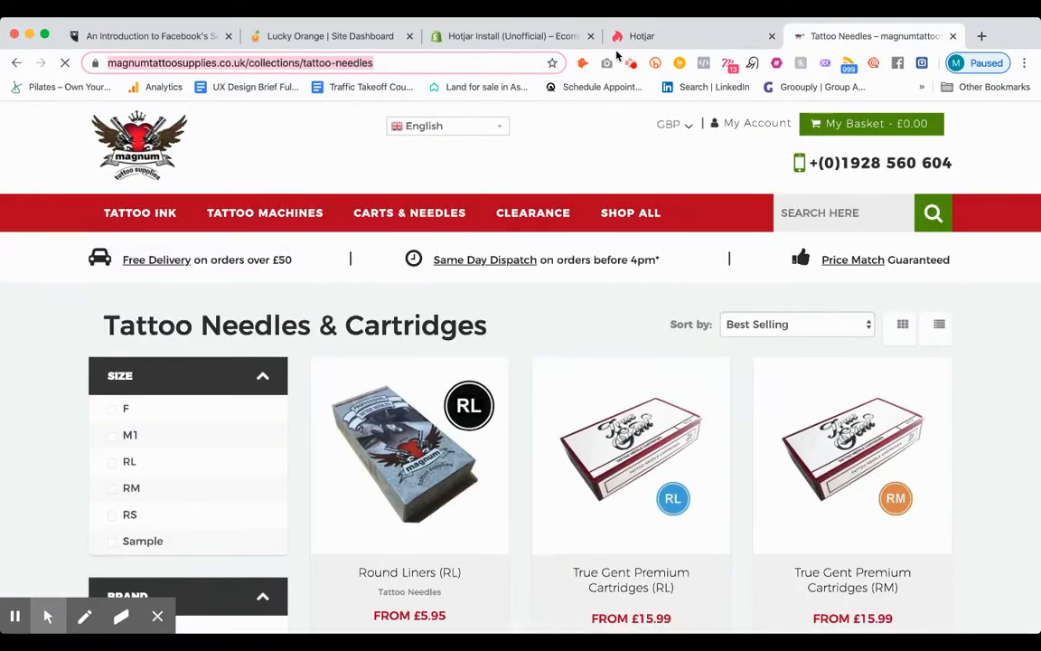
{"action": "left_click", "coordinate": [655, 37]}
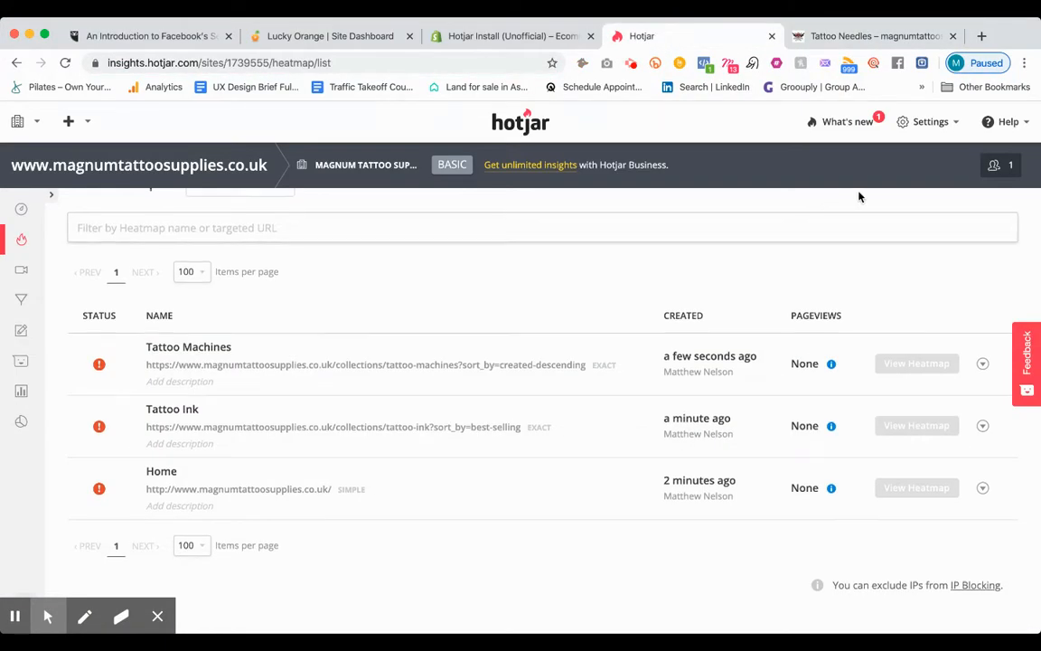
{"action": "left_click", "coordinate": [273, 281]}
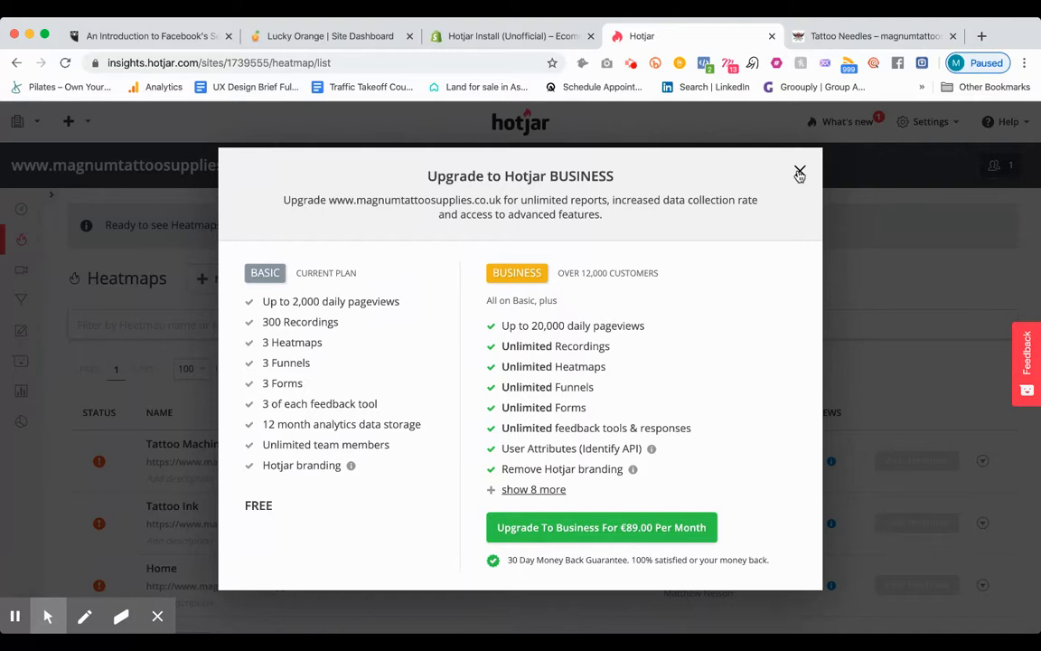
{"action": "left_click", "coordinate": [799, 172]}
Step: Review the names, target URLs, match types and pageviews of the created heatmaps in the list
{"action": "scroll", "coordinate": [638, 367], "scroll_direction": "down", "scroll_amount": 1}
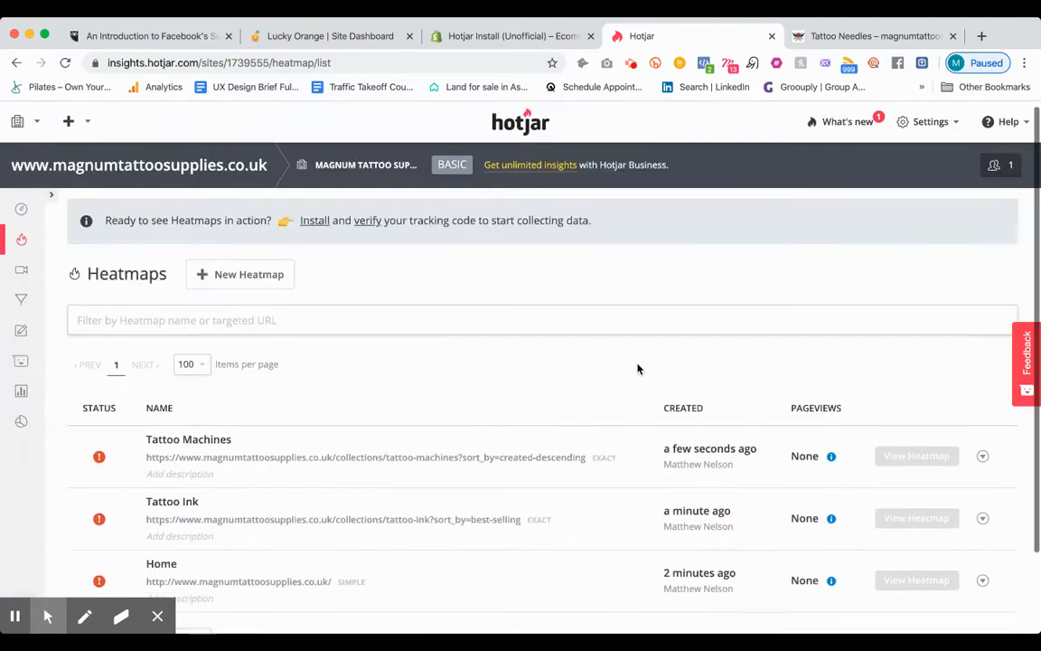
{"action": "scroll", "coordinate": [637, 369], "scroll_direction": "down", "scroll_amount": 1}
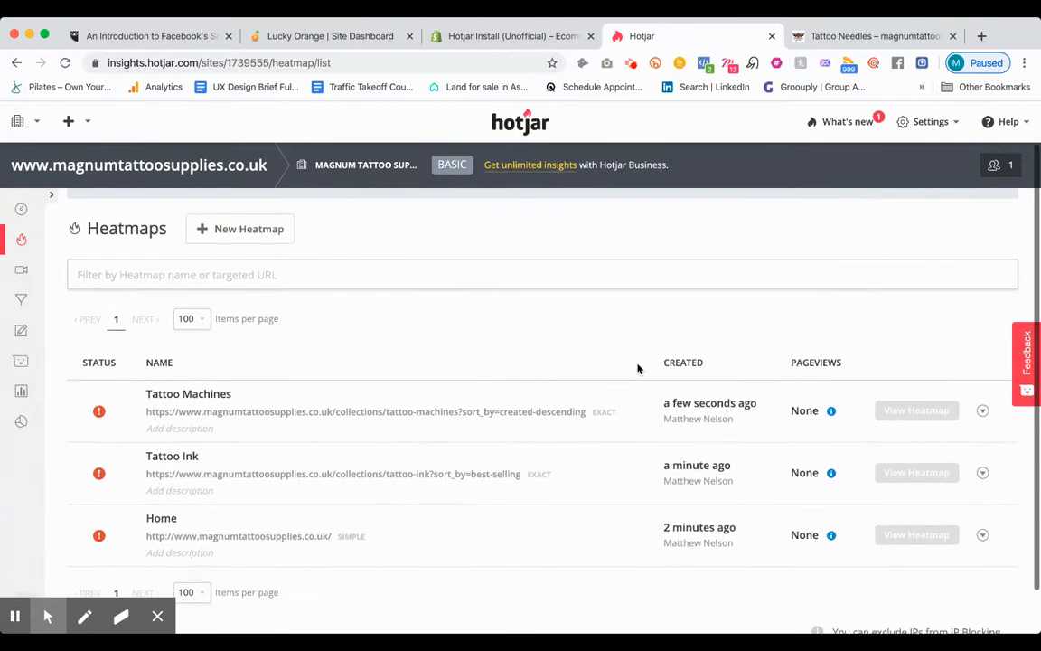
{"action": "scroll", "coordinate": [638, 368], "scroll_direction": "down", "scroll_amount": 1}
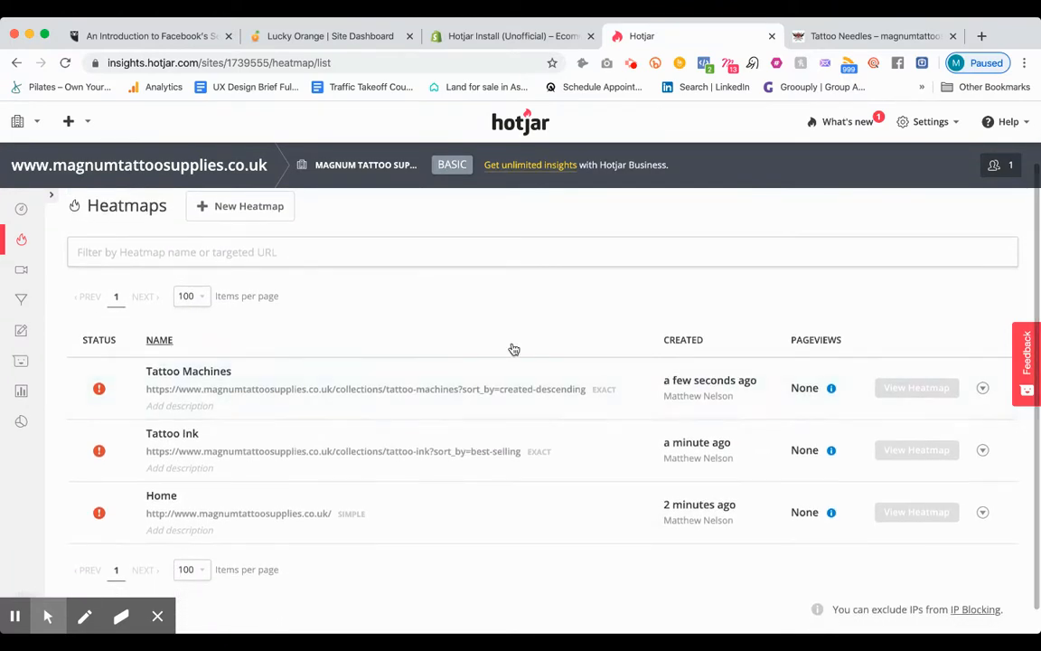
{"action": "scroll", "coordinate": [513, 348], "scroll_direction": "up", "scroll_amount": 3}
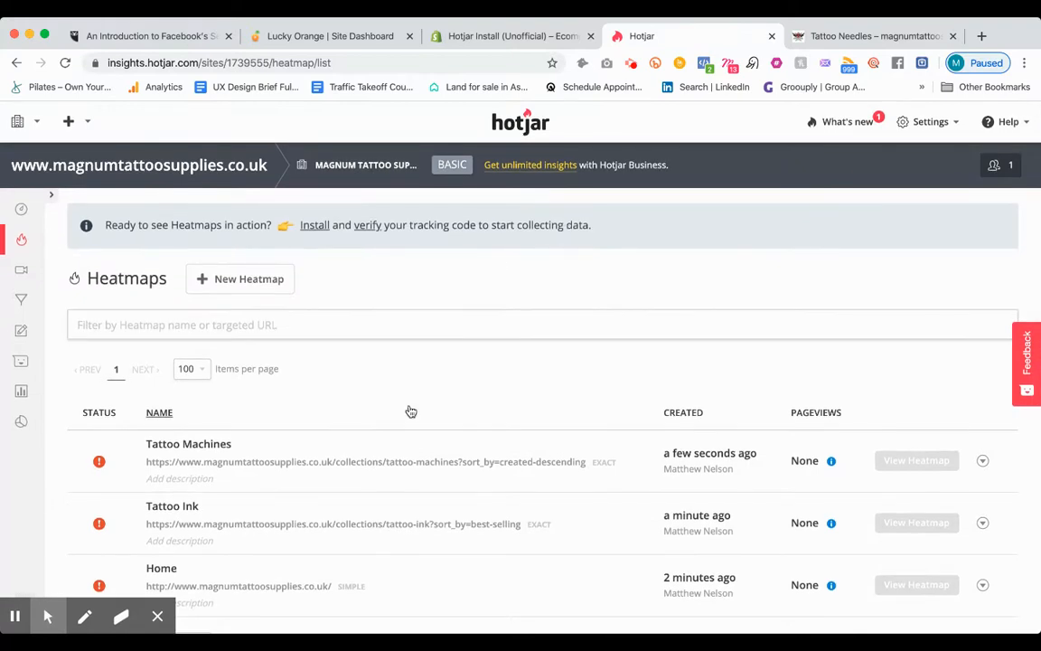
{"action": "scroll", "coordinate": [410, 411], "scroll_direction": "down", "scroll_amount": 4}
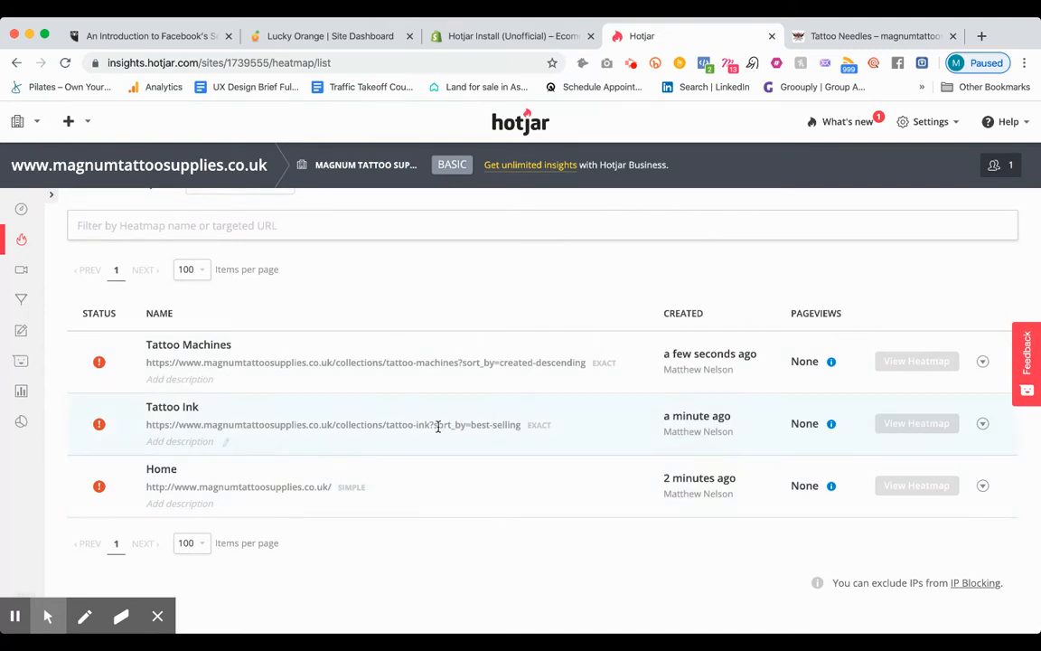
{"action": "scroll", "coordinate": [359, 328], "scroll_direction": "up", "scroll_amount": 2}
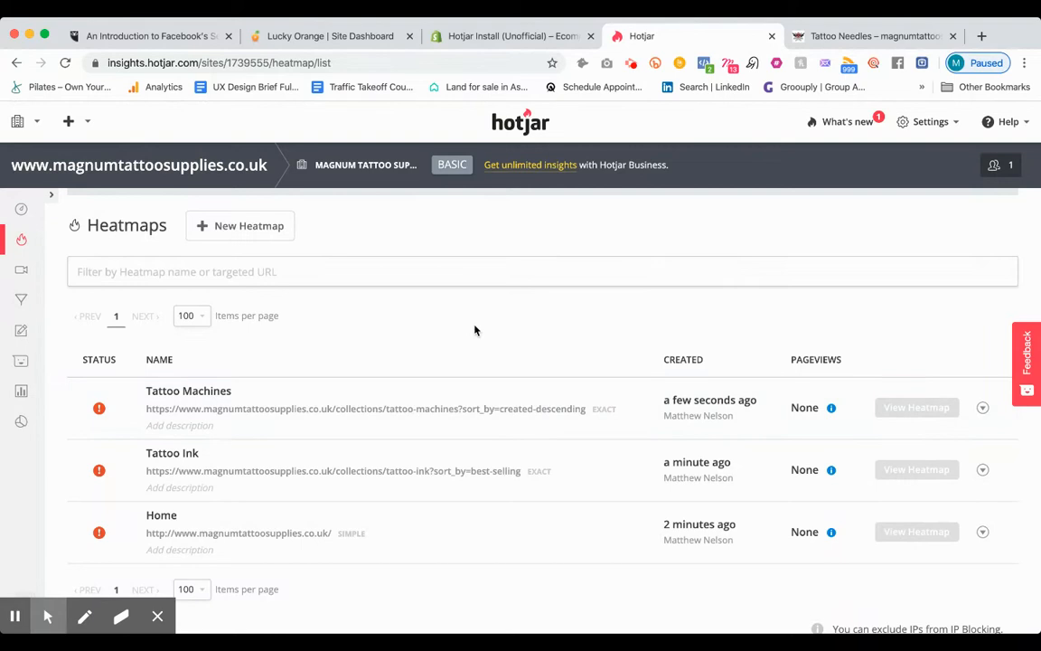
{"action": "scroll", "coordinate": [371, 492], "scroll_direction": "down", "scroll_amount": 1}
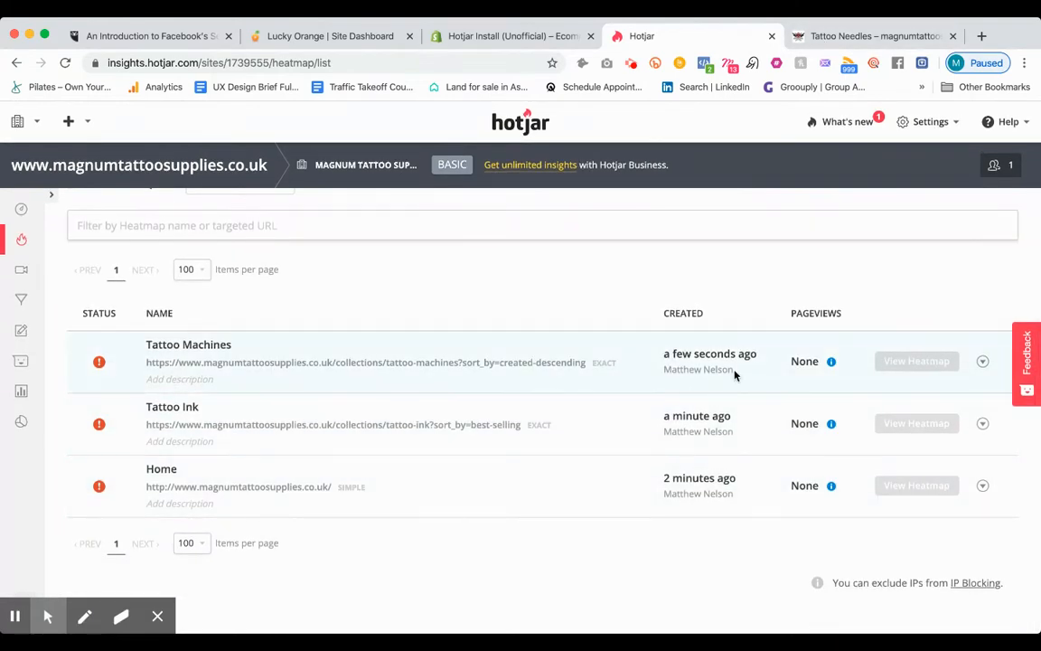
{"action": "scroll", "coordinate": [520, 357], "scroll_direction": "up", "scroll_amount": 2}
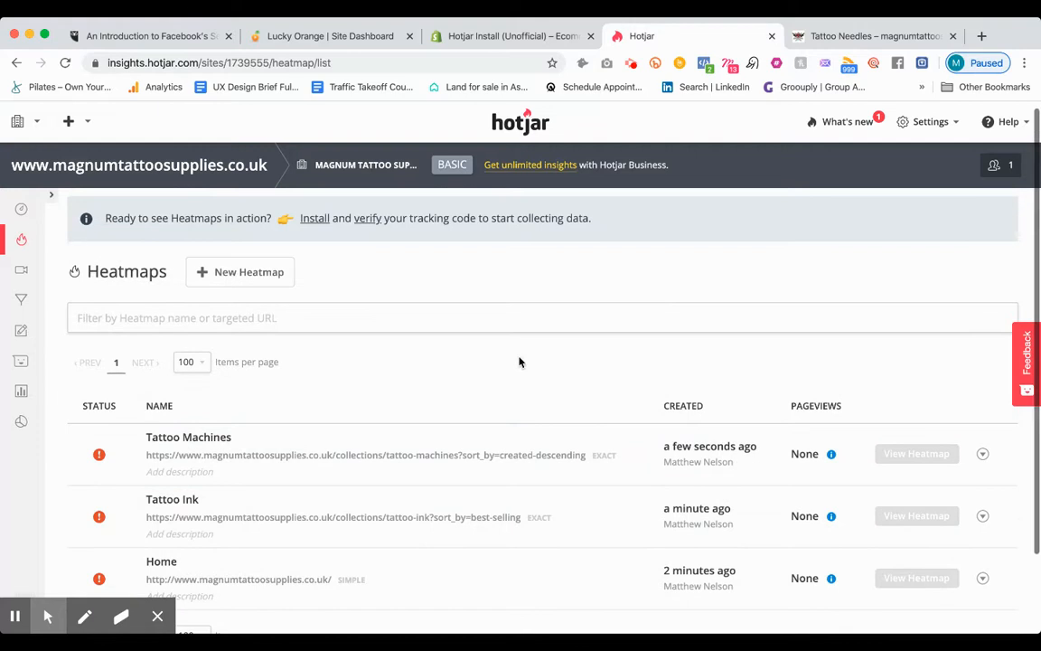
Step: View the site dashboard's Hotjar installation code, return to the heatmaps list and check the Tattoo Machines heatmap's availability
{"action": "left_click", "coordinate": [27, 214]}
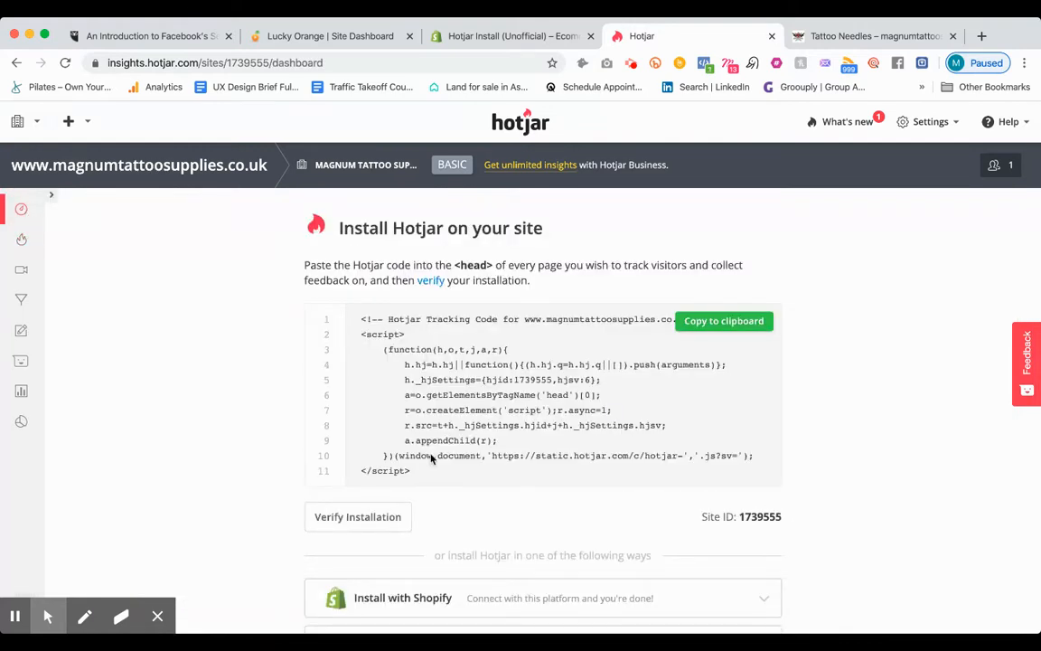
{"action": "left_click", "coordinate": [21, 238]}
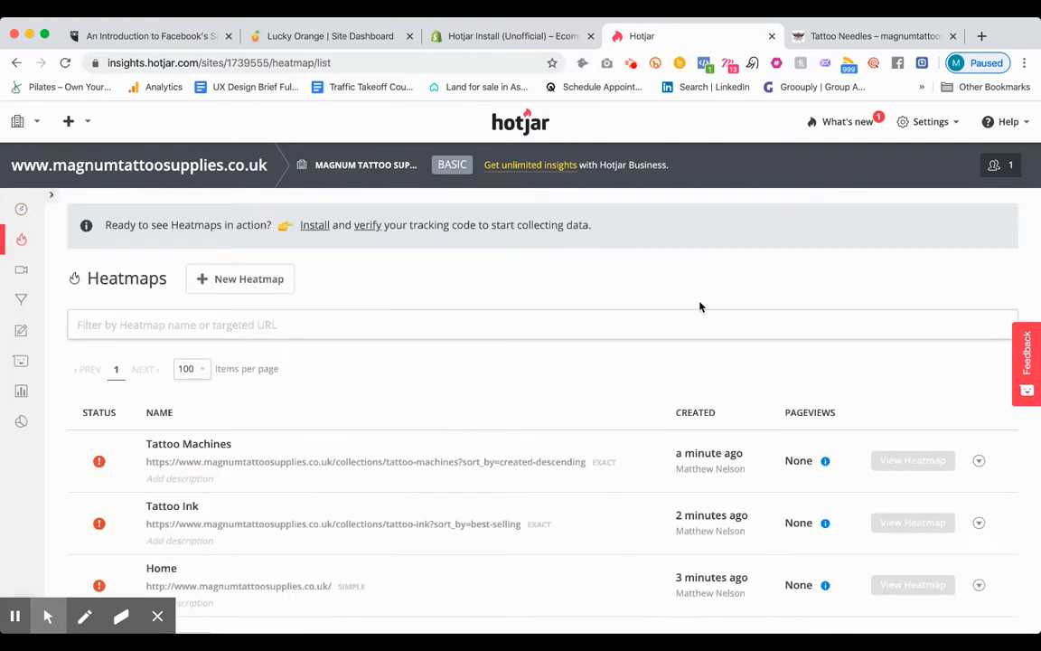
{"action": "scroll", "coordinate": [811, 390], "scroll_direction": "down", "scroll_amount": 1}
{"action": "scroll", "coordinate": [811, 390], "scroll_direction": "down", "scroll_amount": 1}
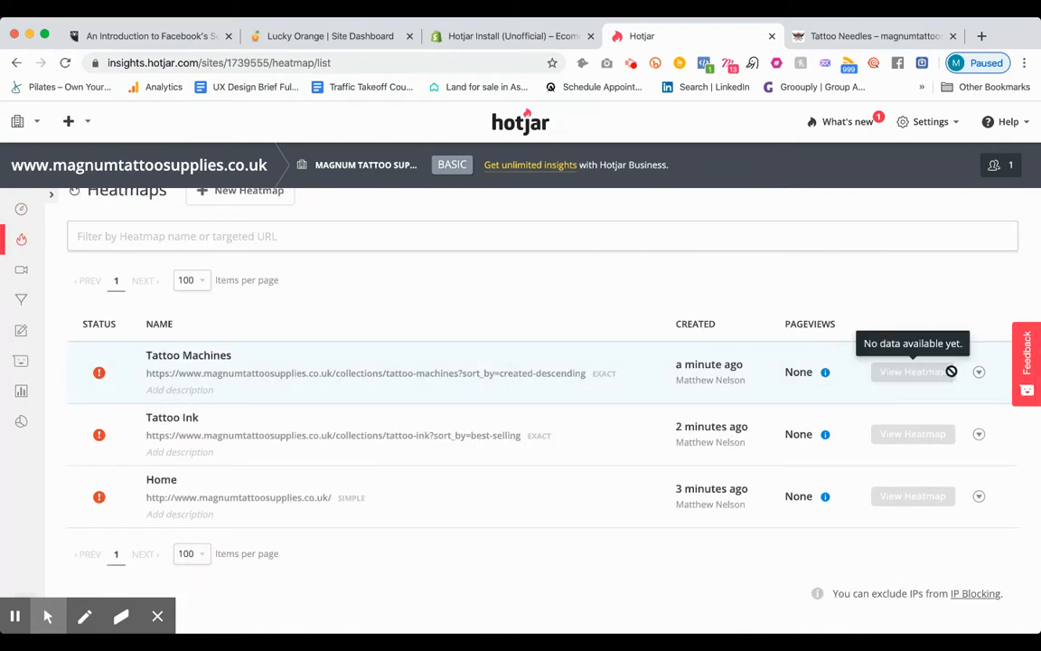